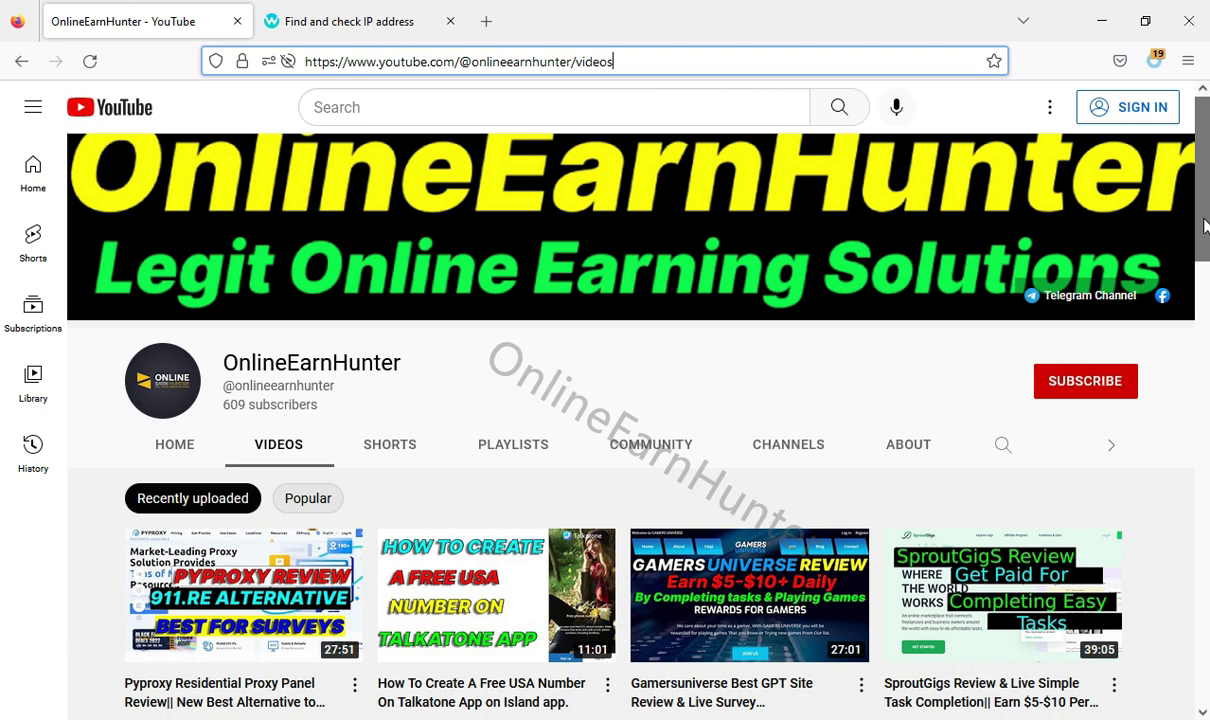
# Scroll the OnlineEarnHunter YouTube channel's videos page.
pyautogui.moveTo(1205, 225)
pyautogui.mouseDown()
pyautogui.moveTo(1196, 302)
pyautogui.moveTo(1190, 200)
pyautogui.moveTo(1172, 413)
pyautogui.moveTo(1178, 190)
pyautogui.moveTo(1205, 240)
pyautogui.moveTo(1200, 180)
pyautogui.mouseUp()
# Reload the whoer.net IP check results and dismiss the Black Friday promo popup.
pyautogui.click(285, 21)
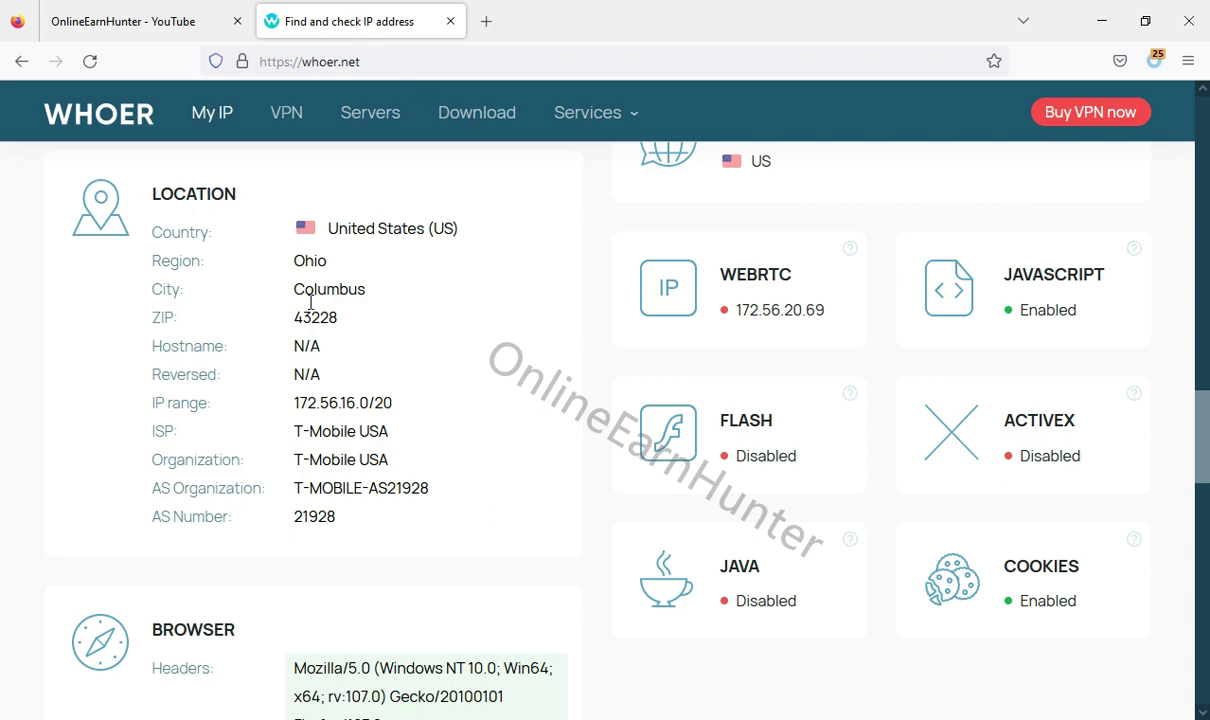
pyautogui.moveTo(1204, 442); pyautogui.dragTo(1205, 113)
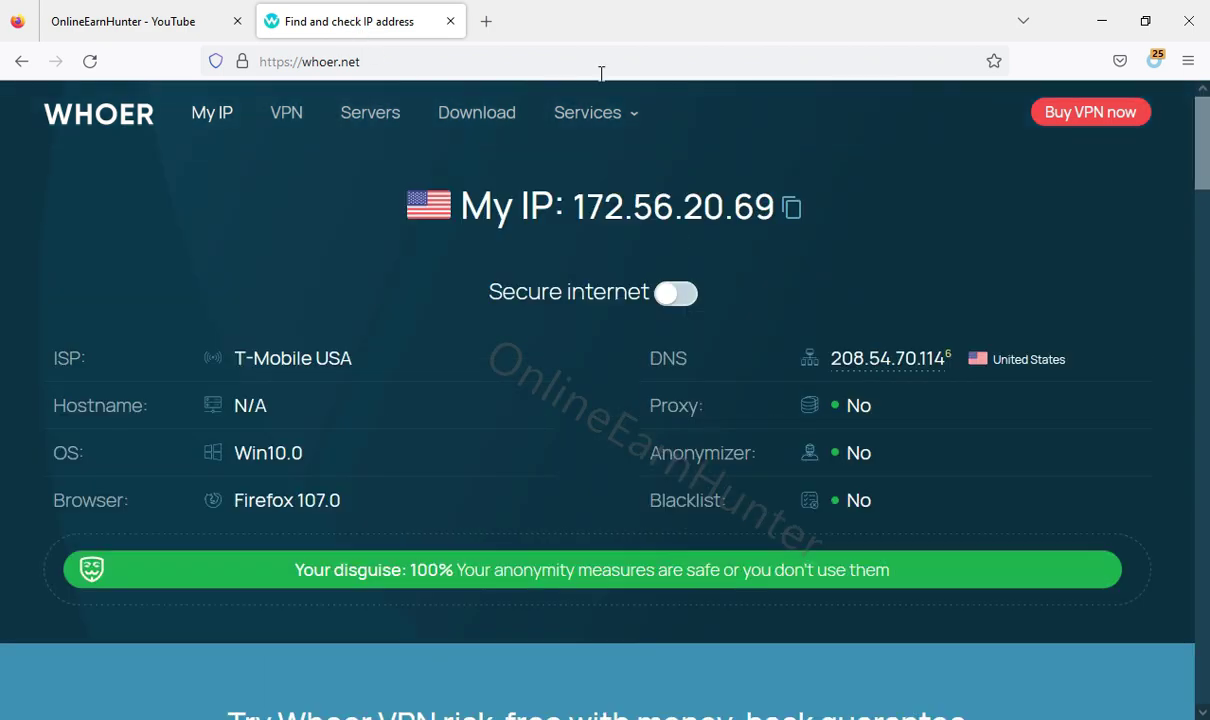
pyautogui.click(87, 62)
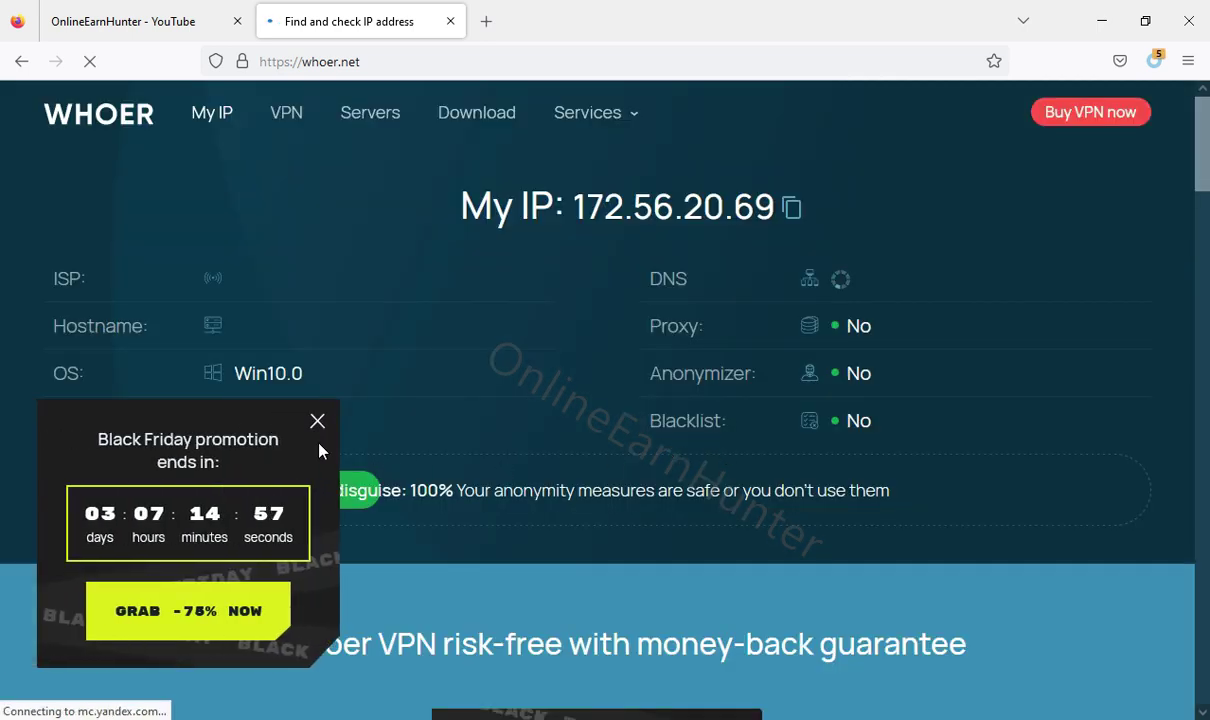
pyautogui.click(318, 420)
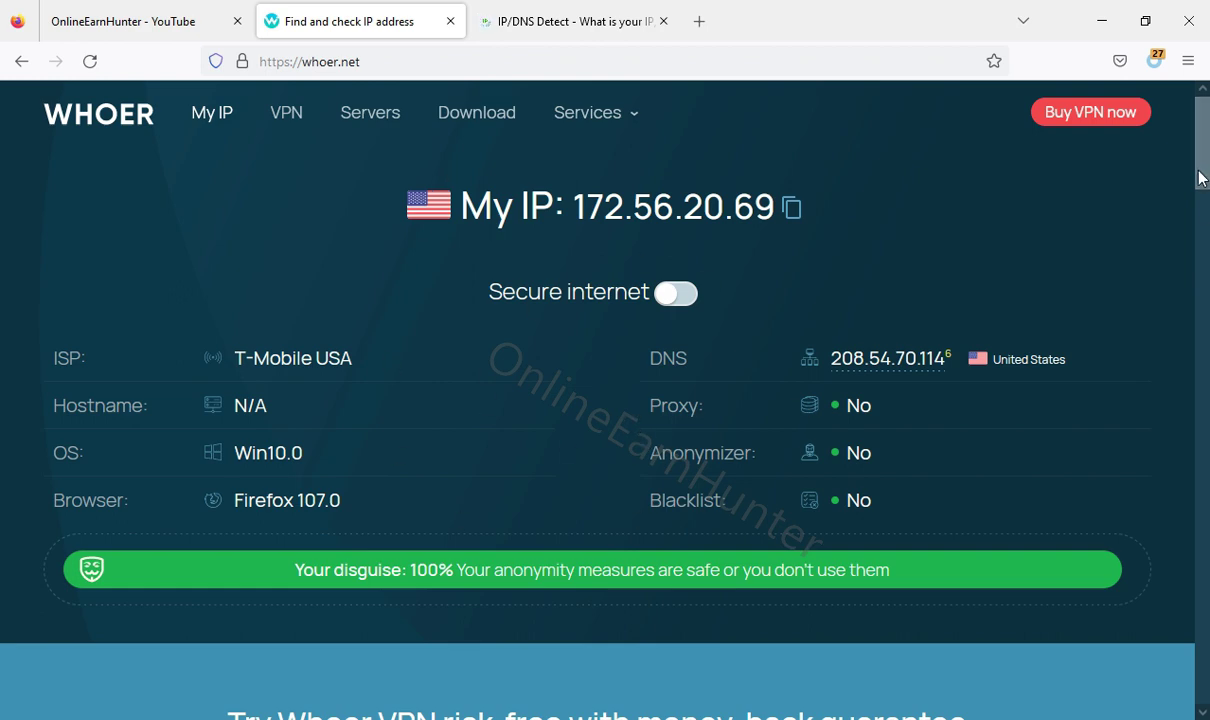
pyautogui.moveTo(1201, 155); pyautogui.dragTo(1190, 450)
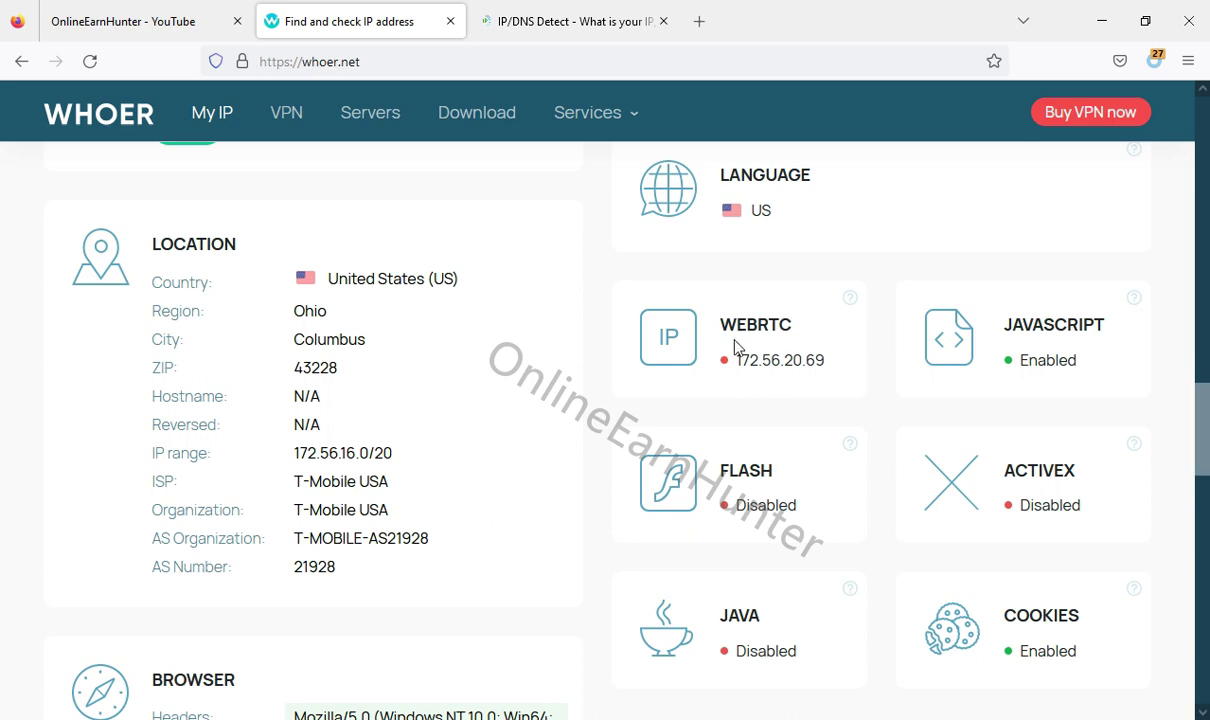
pyautogui.doubleClick(818, 362)
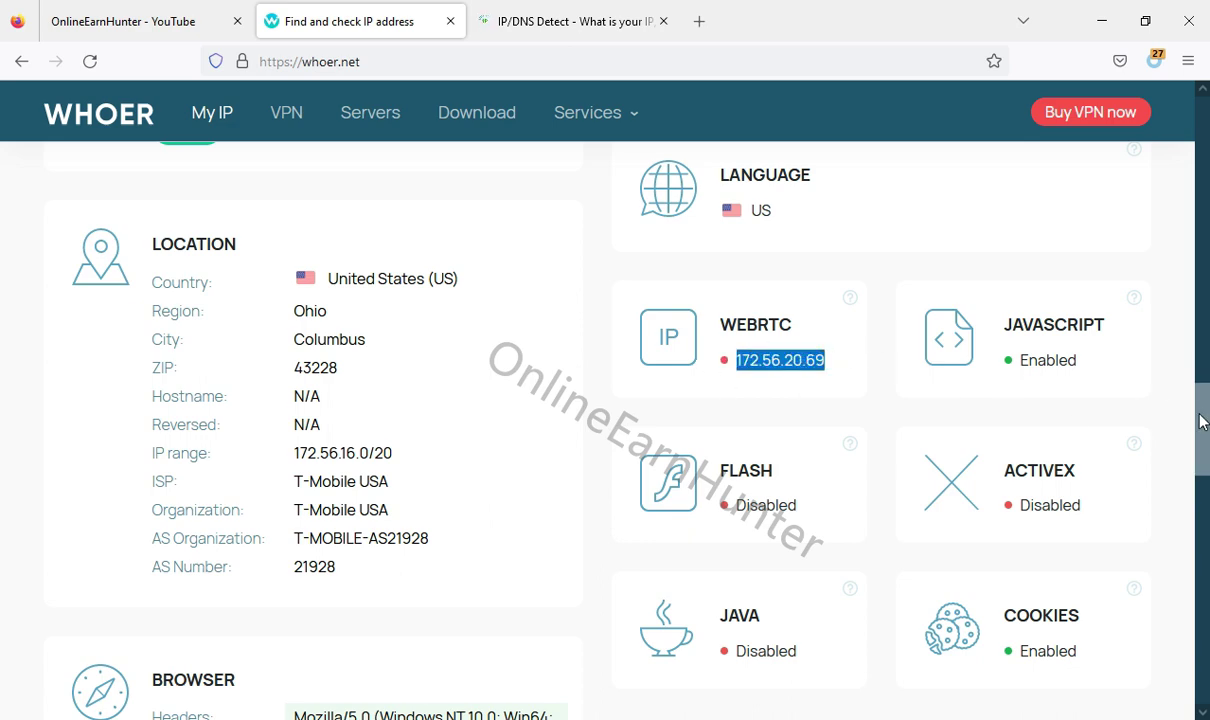
pyautogui.moveTo(1201, 421); pyautogui.dragTo(1198, 130)
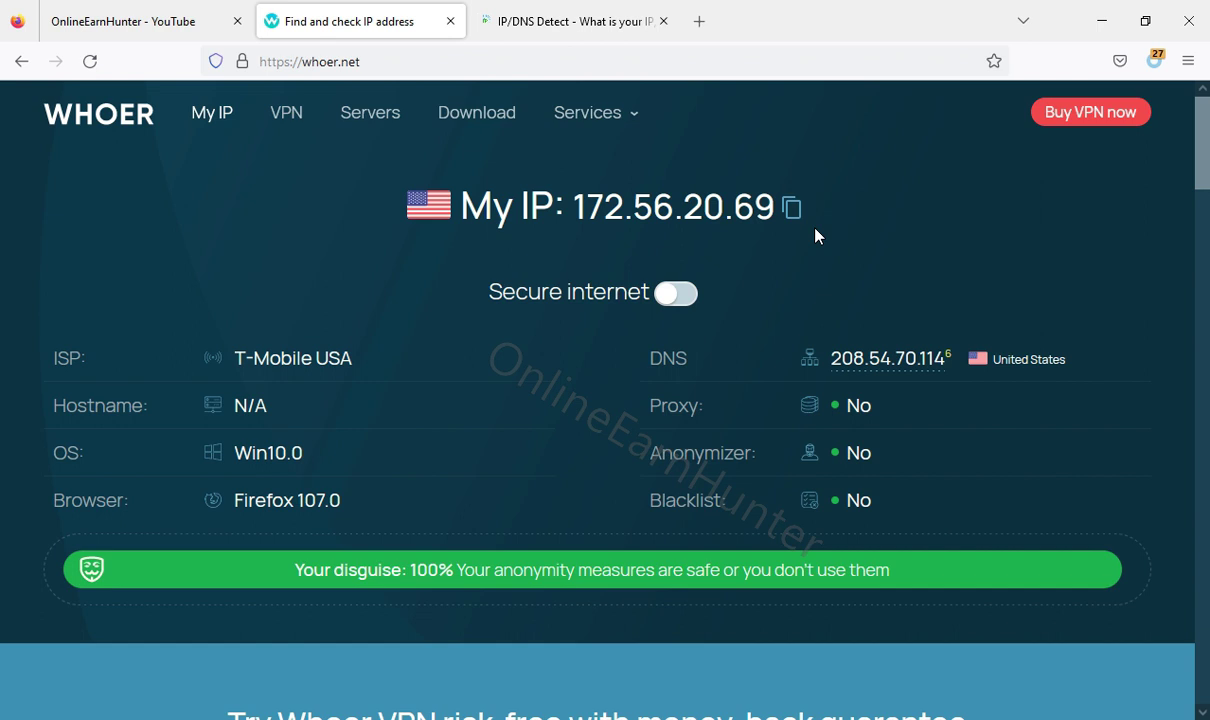
pyautogui.click(560, 21)
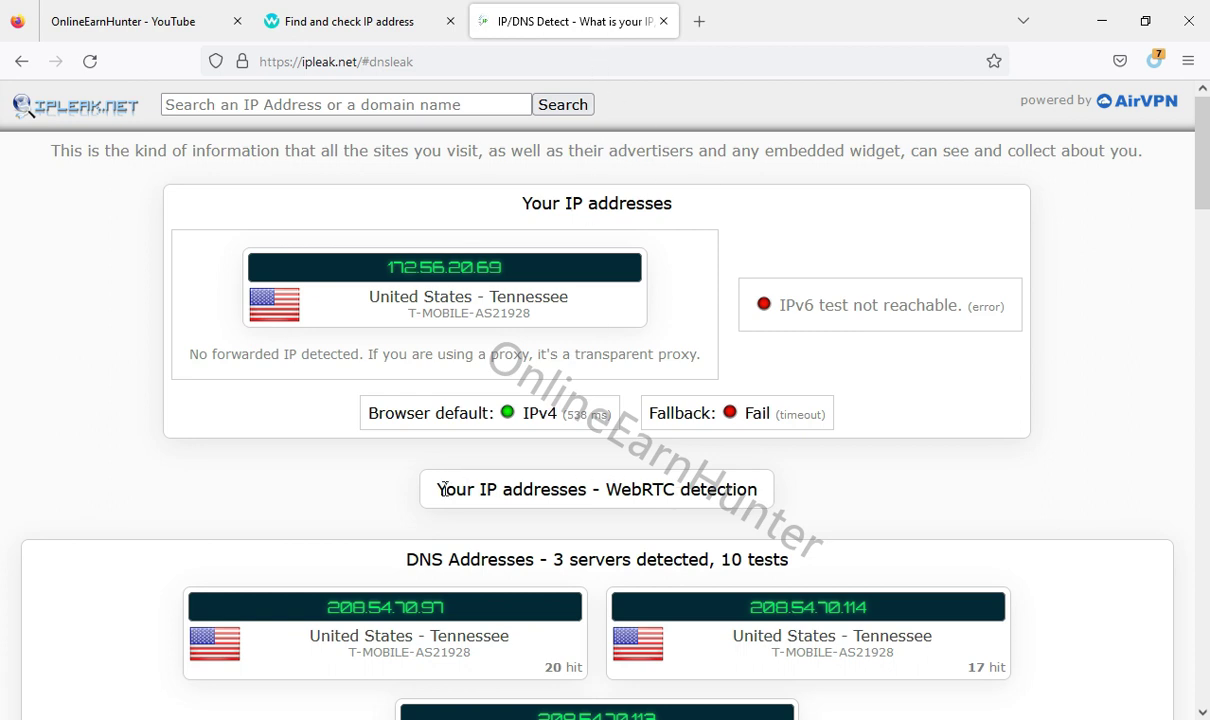
pyautogui.moveTo(440, 489); pyautogui.dragTo(764, 488)
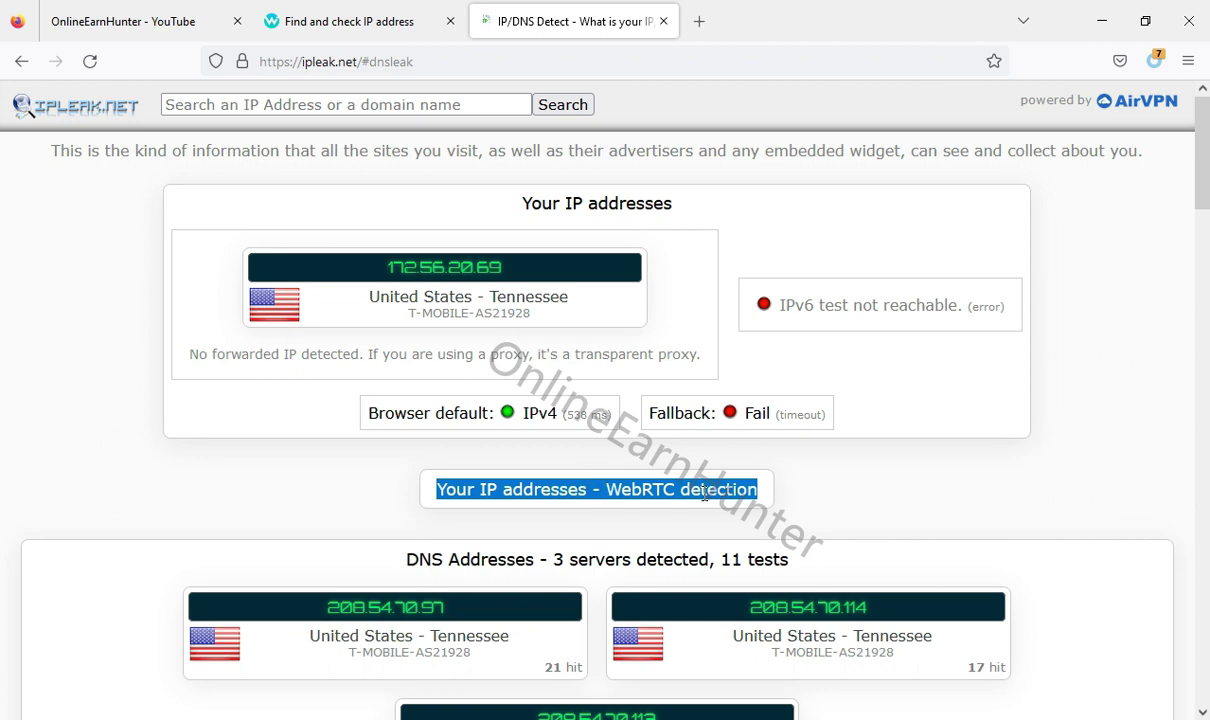
pyautogui.click(632, 490)
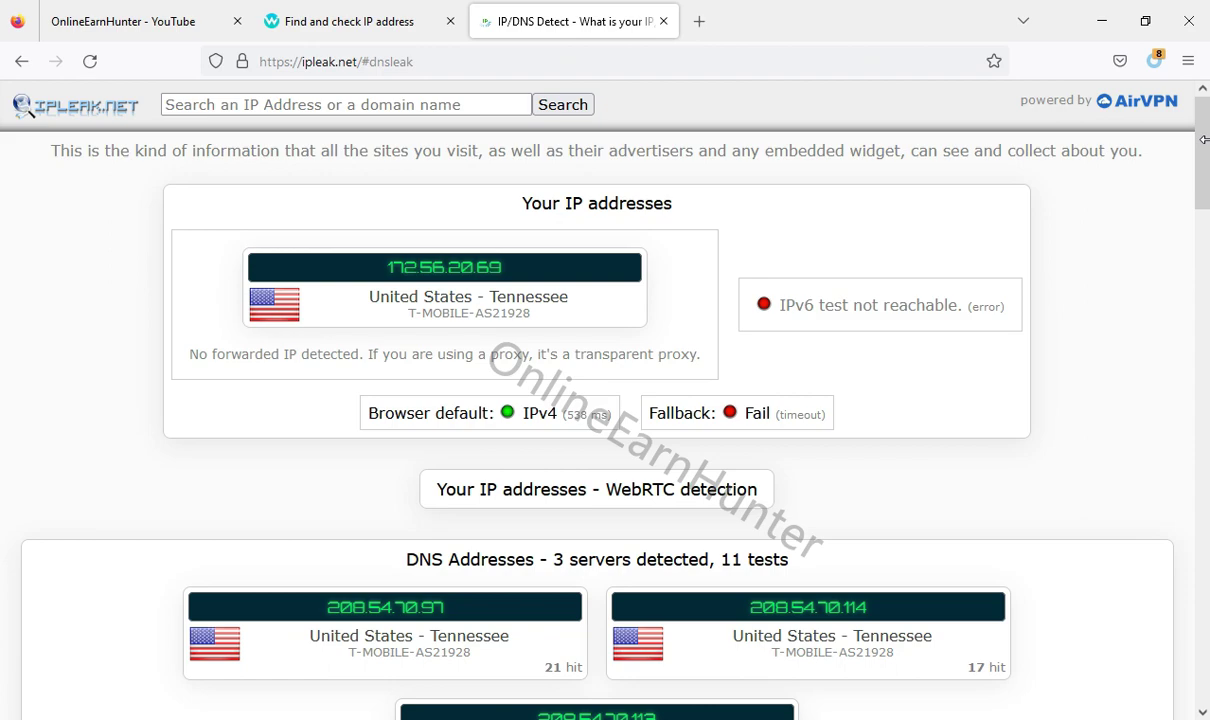
pyautogui.moveTo(1204, 139)
pyautogui.mouseDown()
pyautogui.moveTo(1197, 272)
pyautogui.moveTo(1200, 95)
pyautogui.mouseUp()
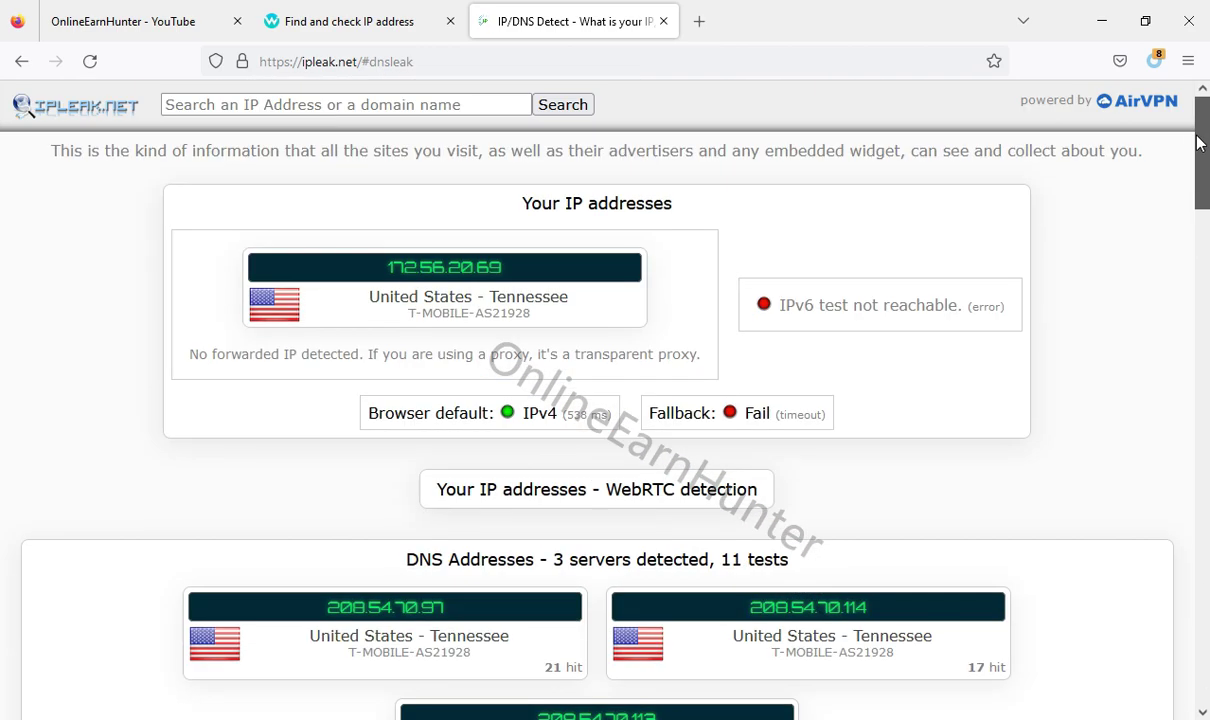
pyautogui.click(311, 20)
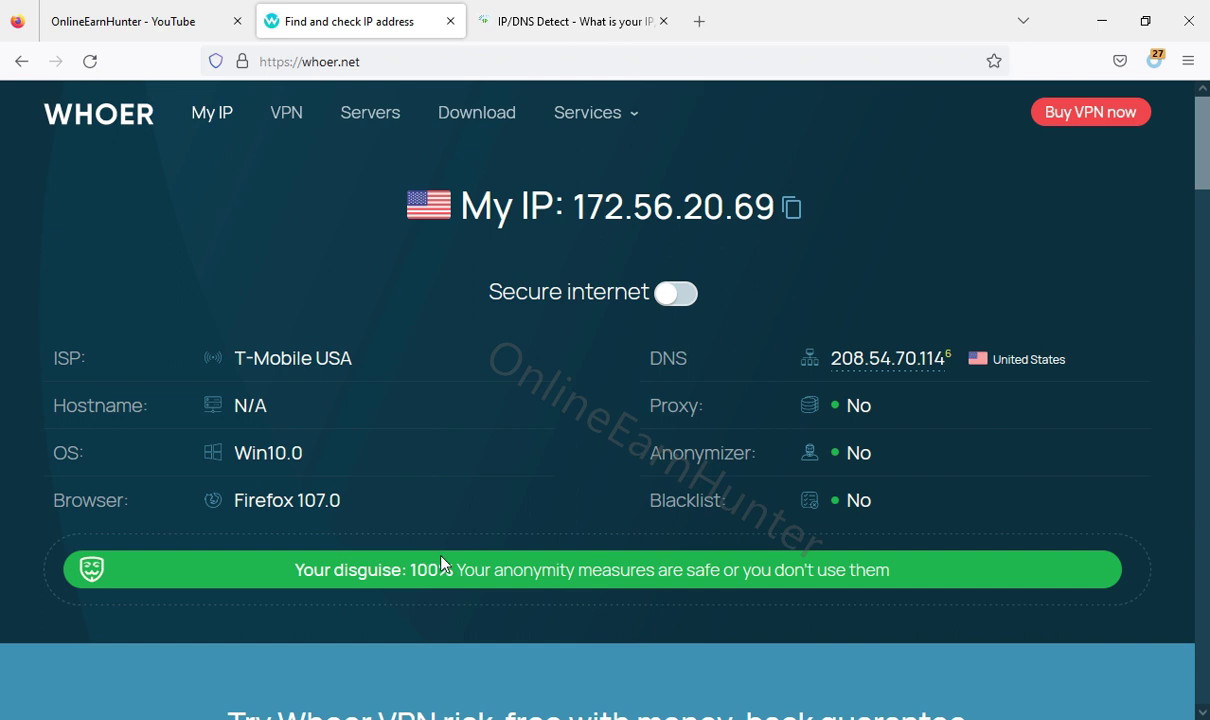
pyautogui.click(565, 21)
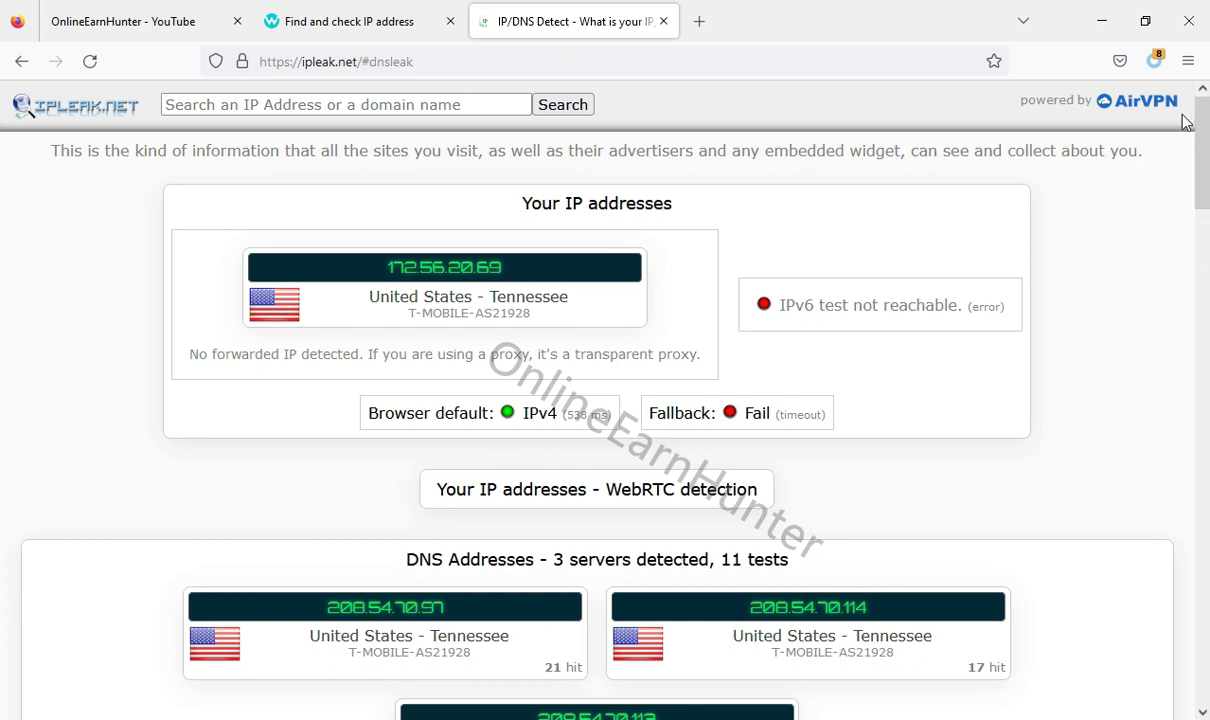
pyautogui.moveTo(1199, 155)
pyautogui.mouseDown()
pyautogui.moveTo(1203, 185)
pyautogui.moveTo(1190, 178)
pyautogui.moveTo(1160, 293)
pyautogui.moveTo(1167, 441)
pyautogui.moveTo(1140, 226)
pyautogui.mouseUp()
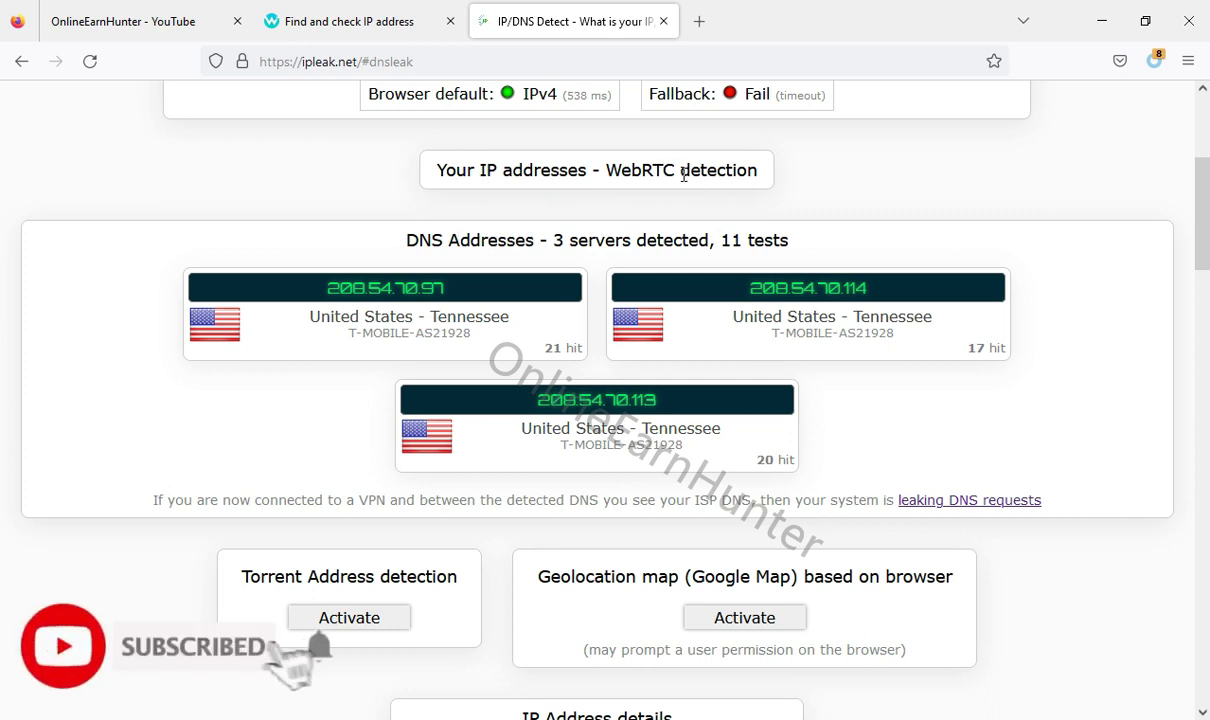
# Find ipleak.net's Firefox WebRTC instructions and copy 'about:config' from them.
pyautogui.click(952, 502)
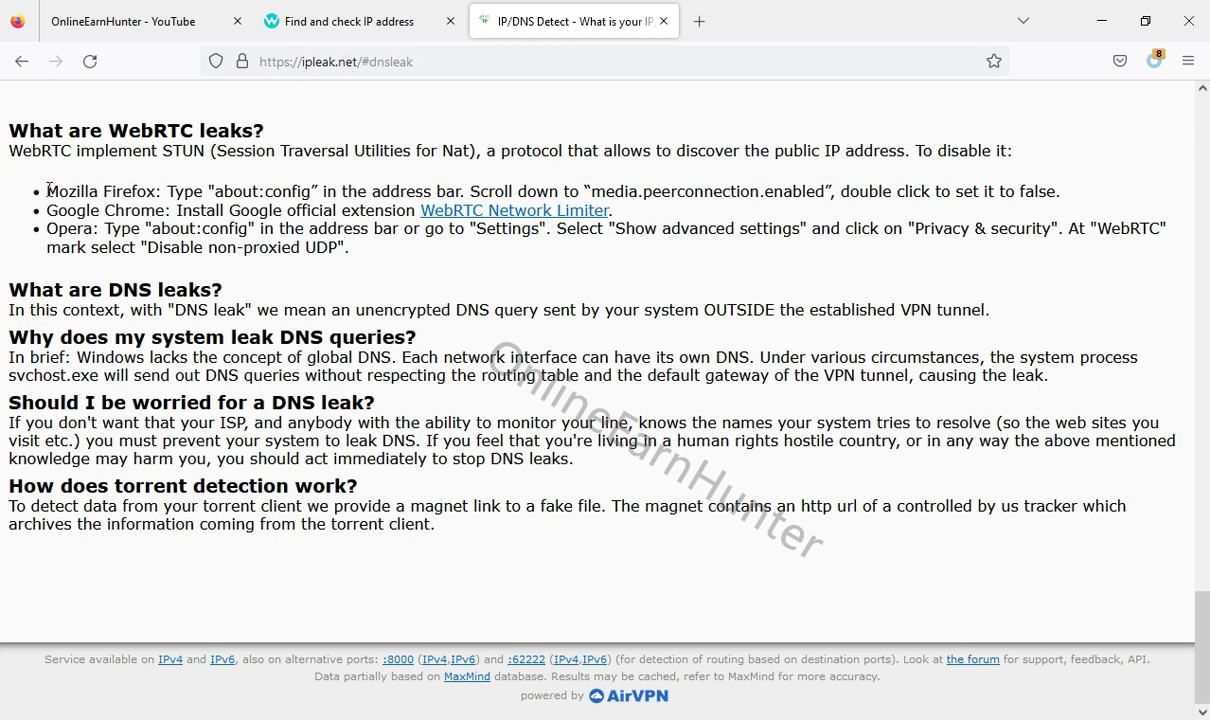
pyautogui.moveTo(48, 188); pyautogui.dragTo(1056, 195)
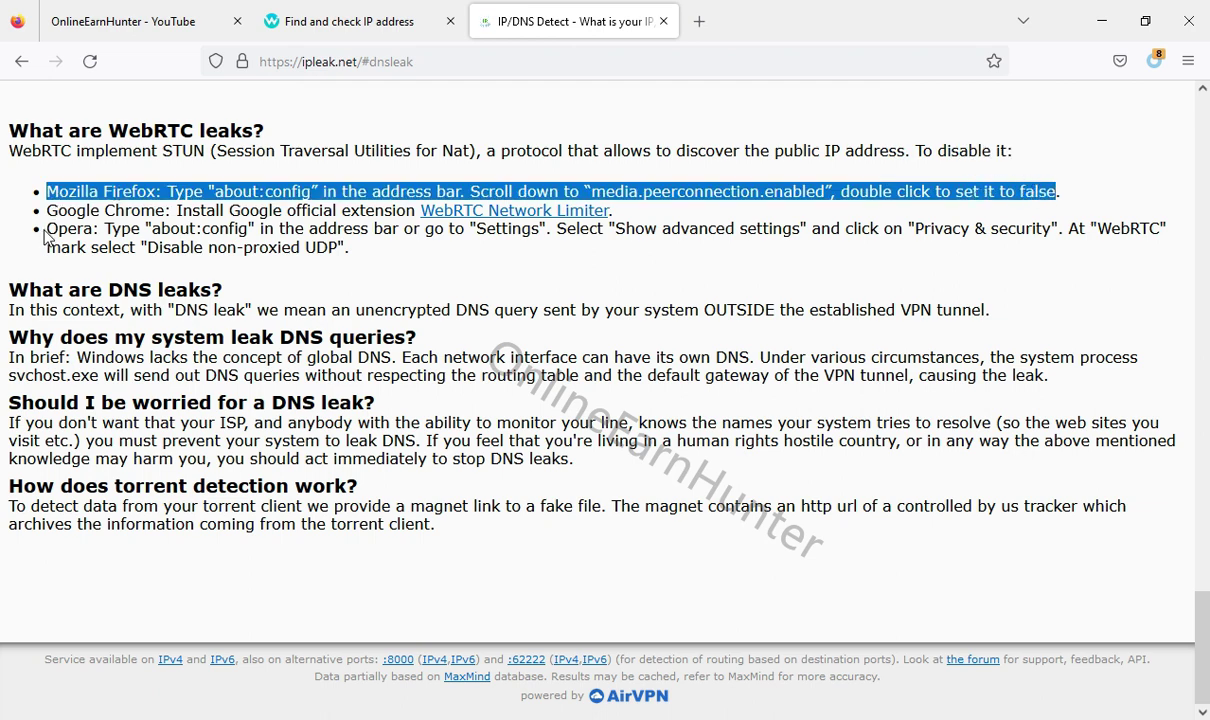
pyautogui.moveTo(45, 230); pyautogui.dragTo(102, 230)
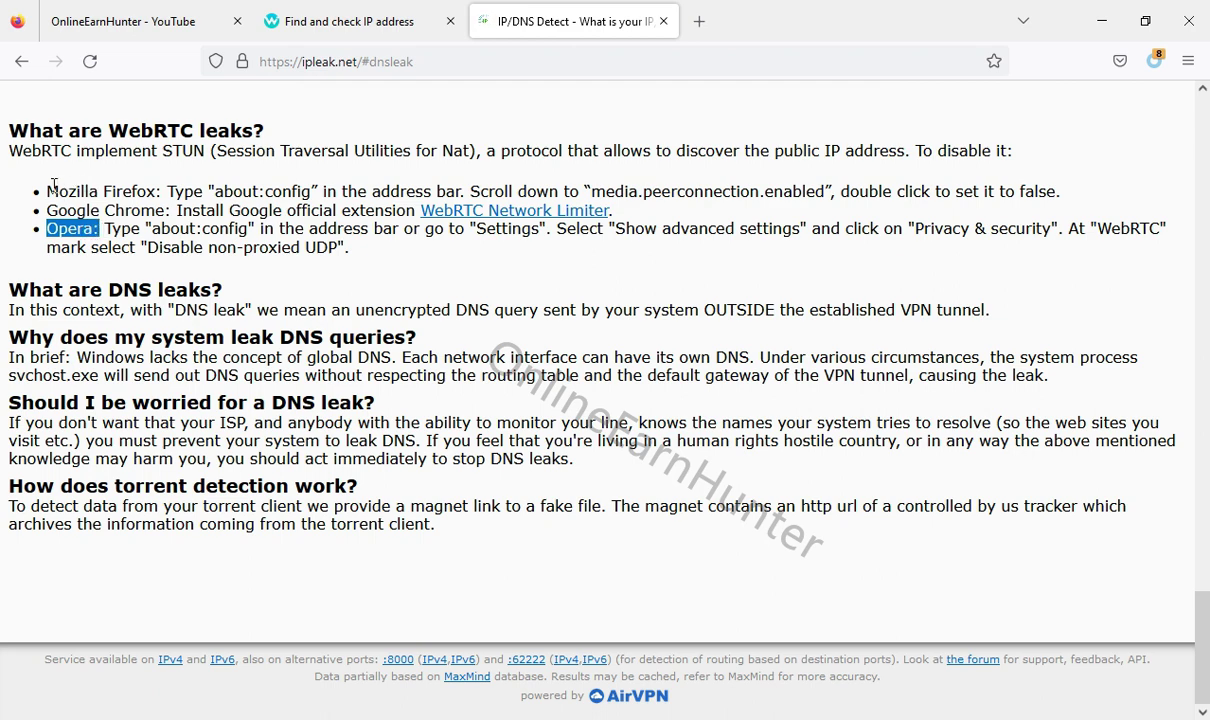
pyautogui.moveTo(54, 185); pyautogui.dragTo(1070, 191)
pyautogui.click(985, 145)
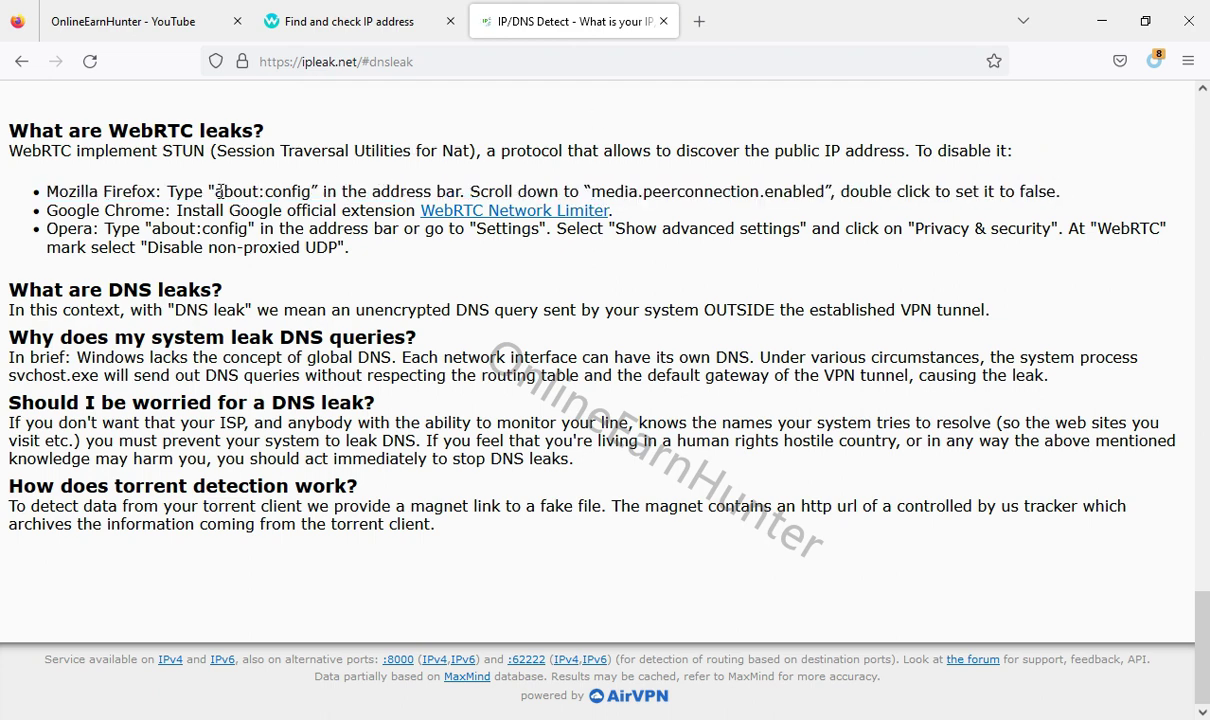
pyautogui.moveTo(216, 190); pyautogui.dragTo(308, 193)
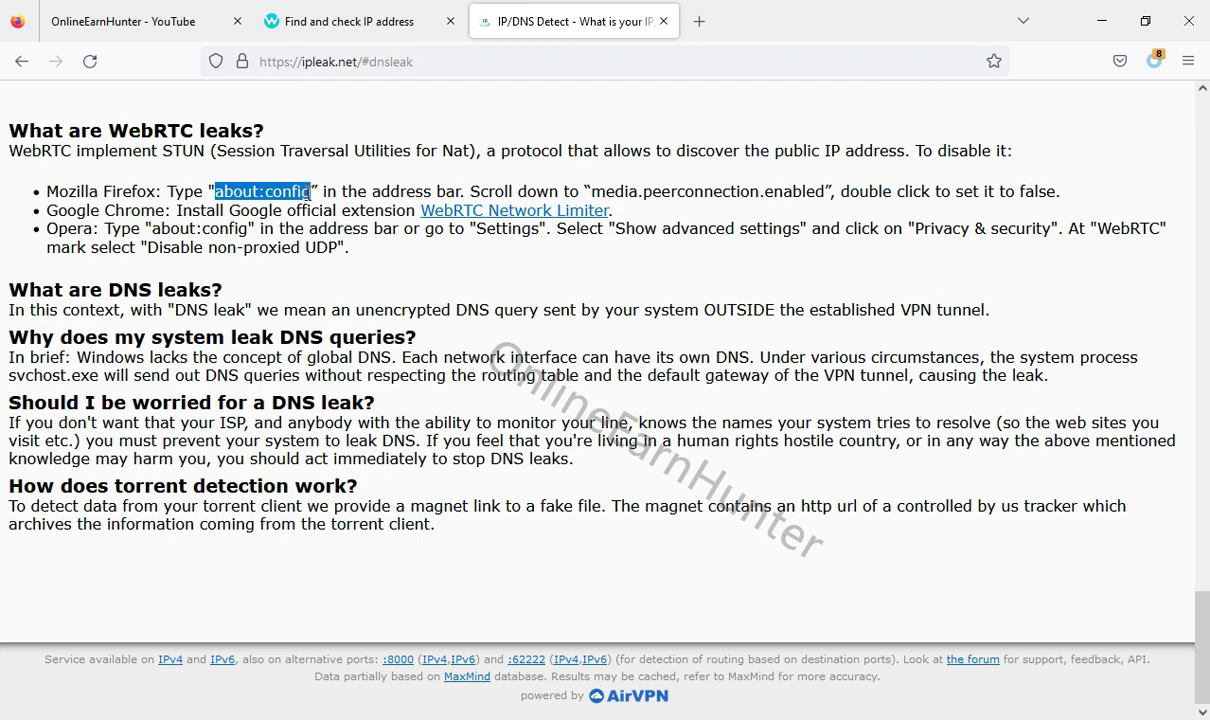
pyautogui.rightClick(279, 183)
pyautogui.click(300, 201)
# Load about:config in a new tab and accept the caution warning.
pyautogui.click(698, 21)
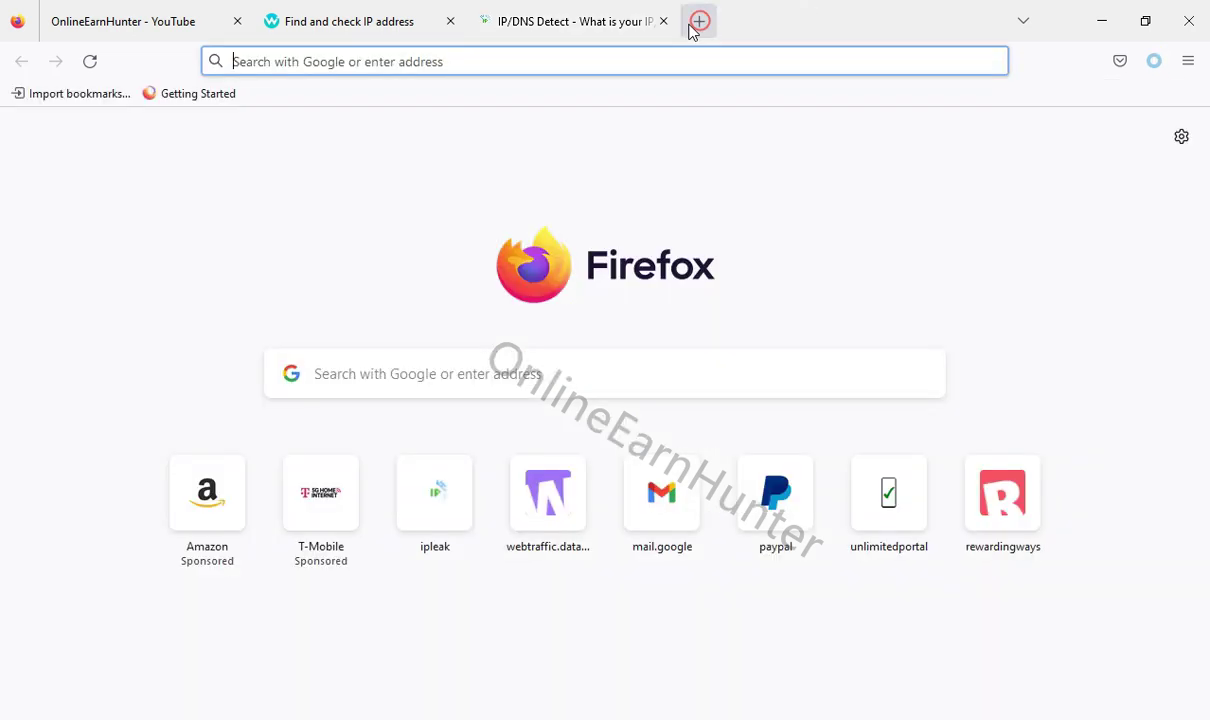
pyautogui.rightClick(284, 70)
pyautogui.click(329, 233)
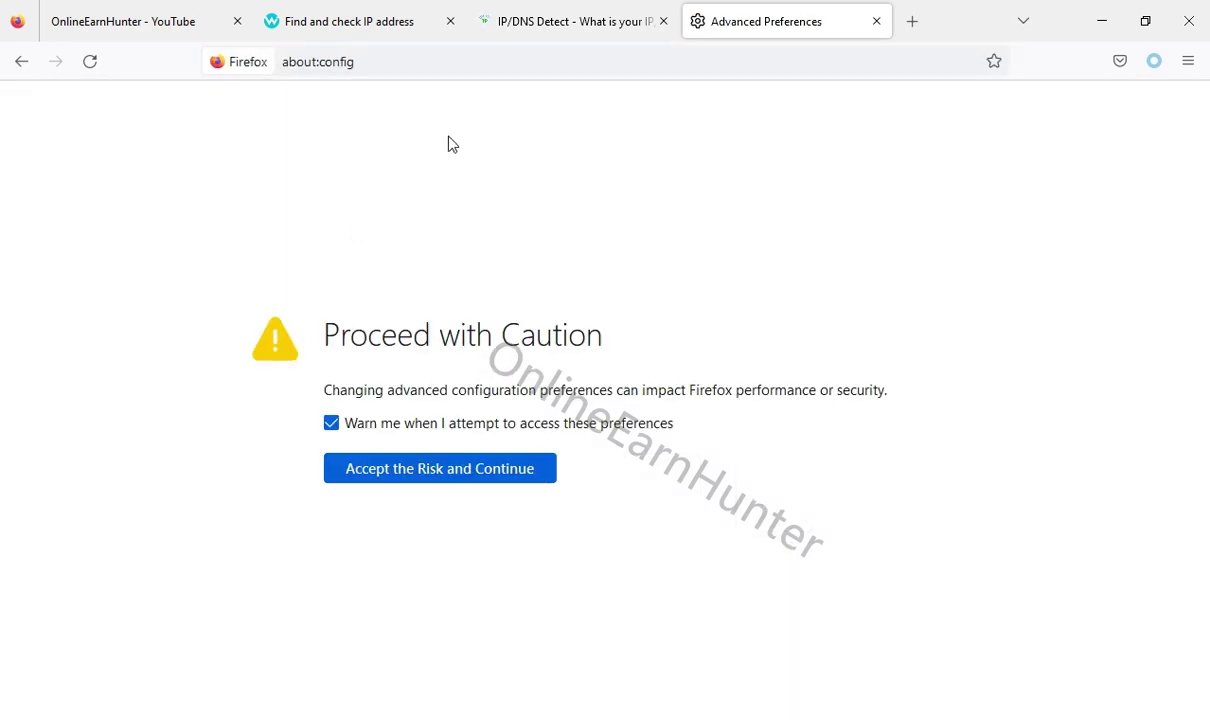
pyautogui.click(464, 477)
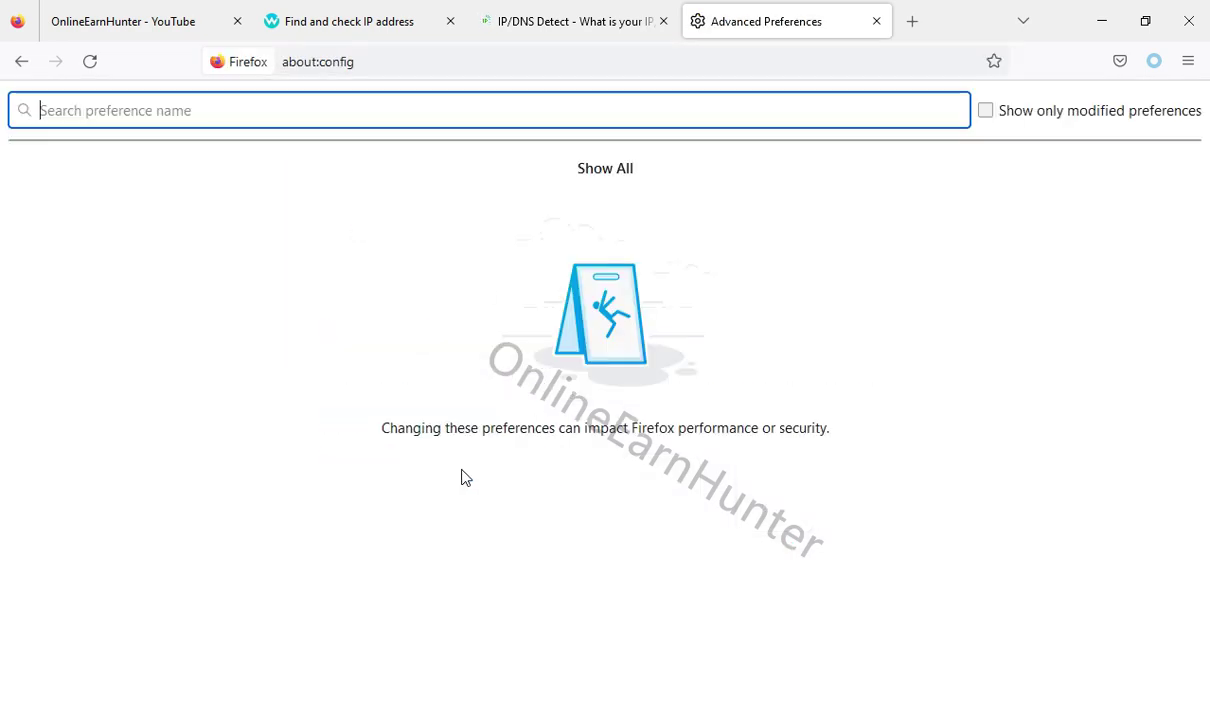
# Copy 'media.peerconnection.enabled' from the ipleak.net instructions.
pyautogui.click(553, 19)
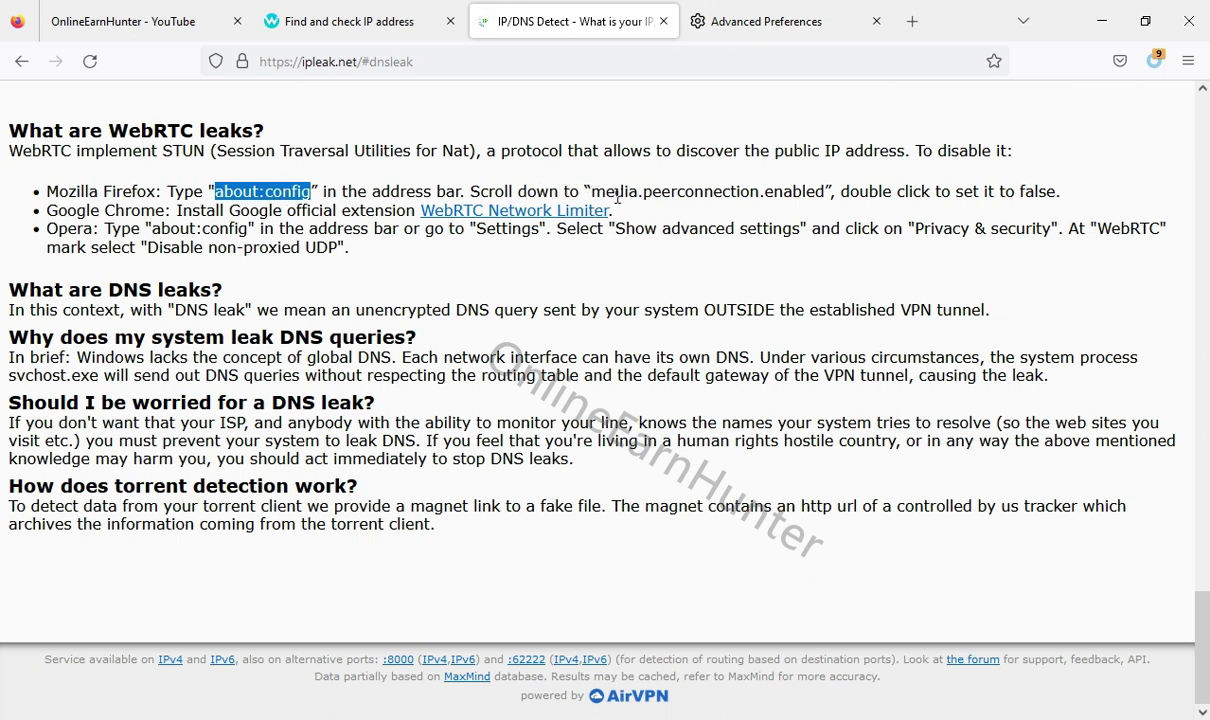
pyautogui.moveTo(591, 190); pyautogui.dragTo(824, 190)
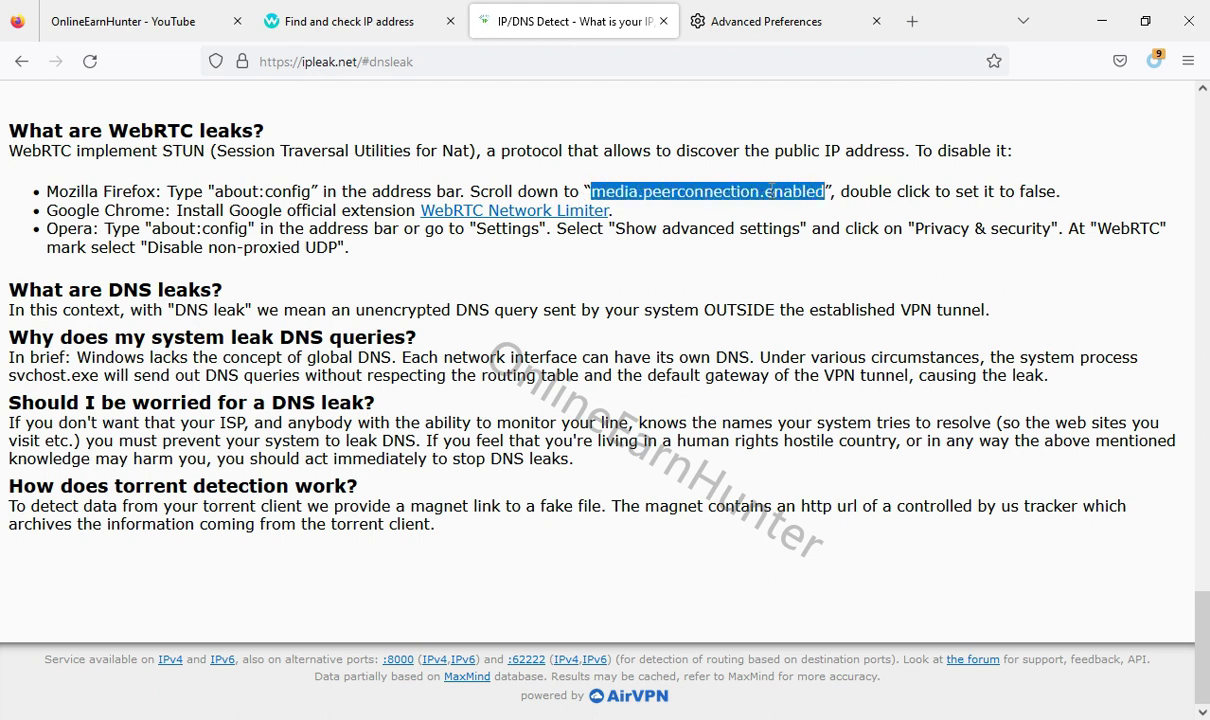
pyautogui.rightClick(770, 190)
pyautogui.click(772, 368)
# Search about:config for media.peerconnection.enabled and switch it from true to false.
pyautogui.click(740, 22)
pyautogui.rightClick(98, 113)
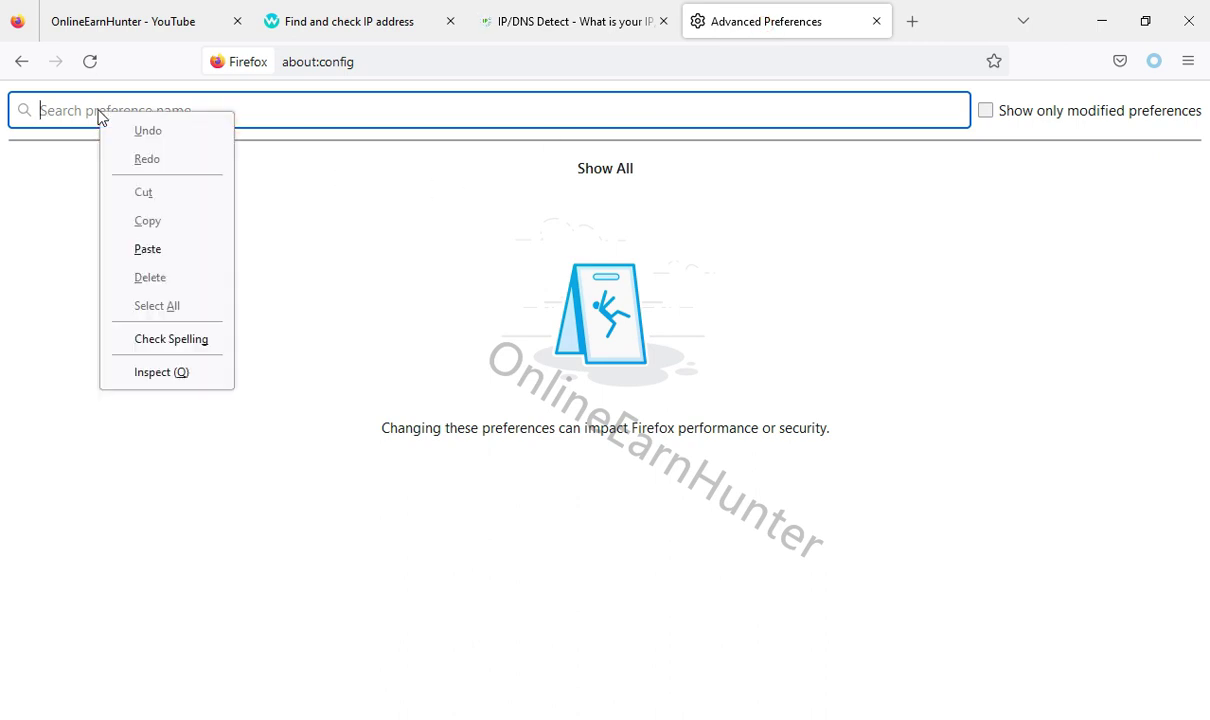
pyautogui.click(186, 252)
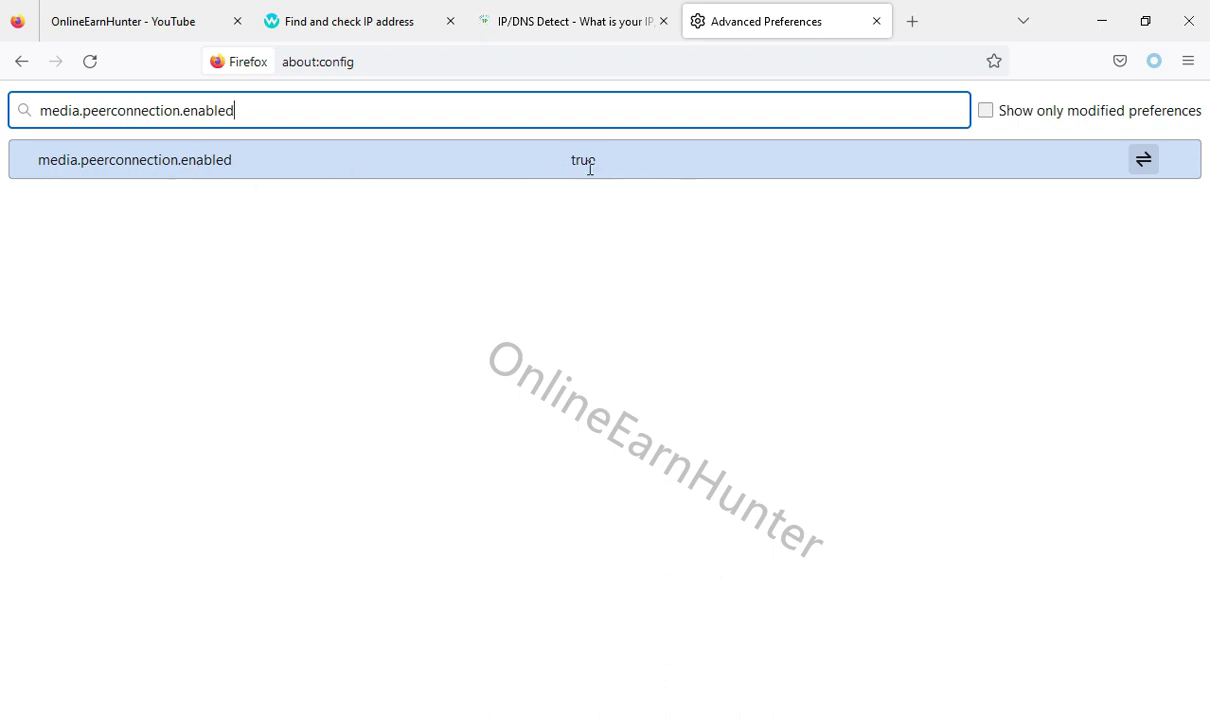
pyautogui.click(1143, 159)
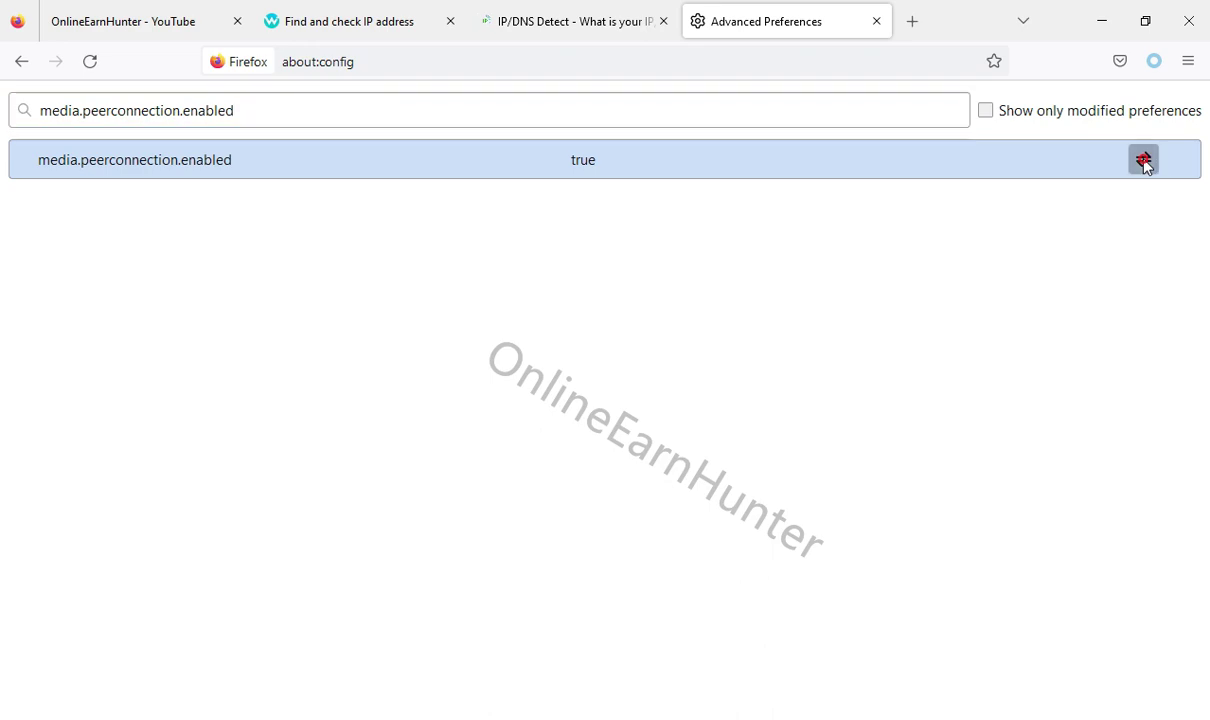
# Rerun the ipleak.net test and check WebRTC detection shows RTCPeerConnection not available.
pyautogui.click(600, 22)
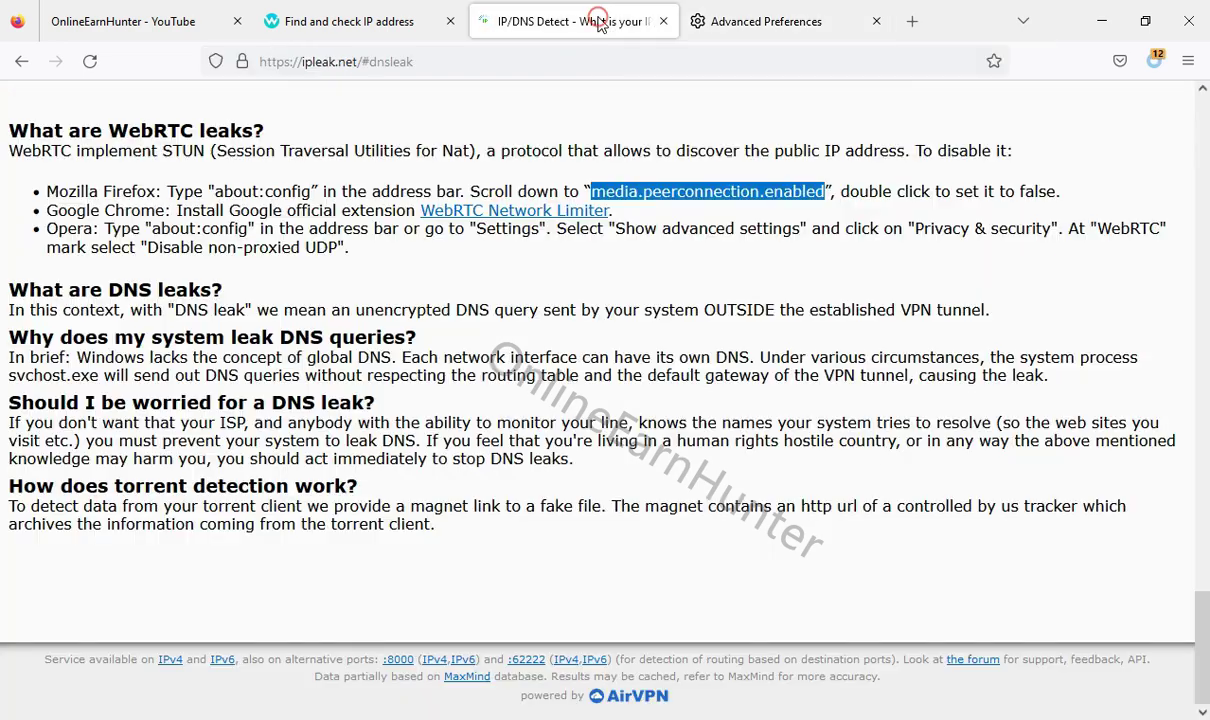
pyautogui.click(21, 61)
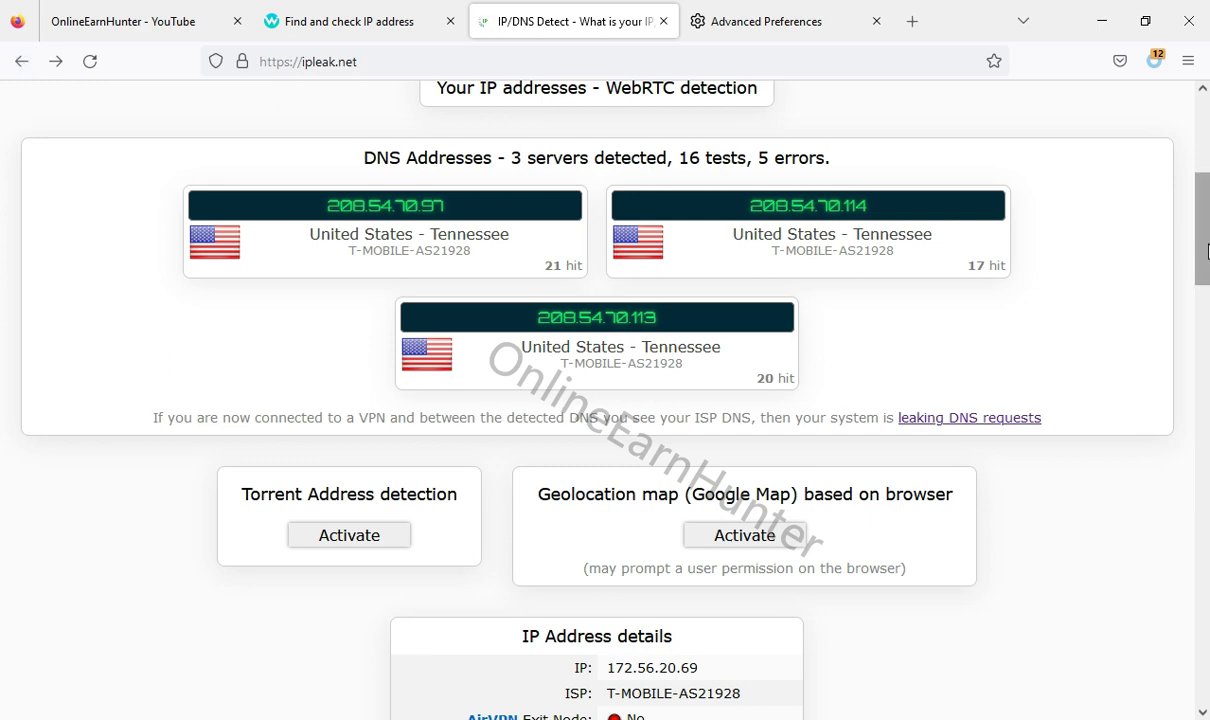
pyautogui.scroll(4, 1205, 245)
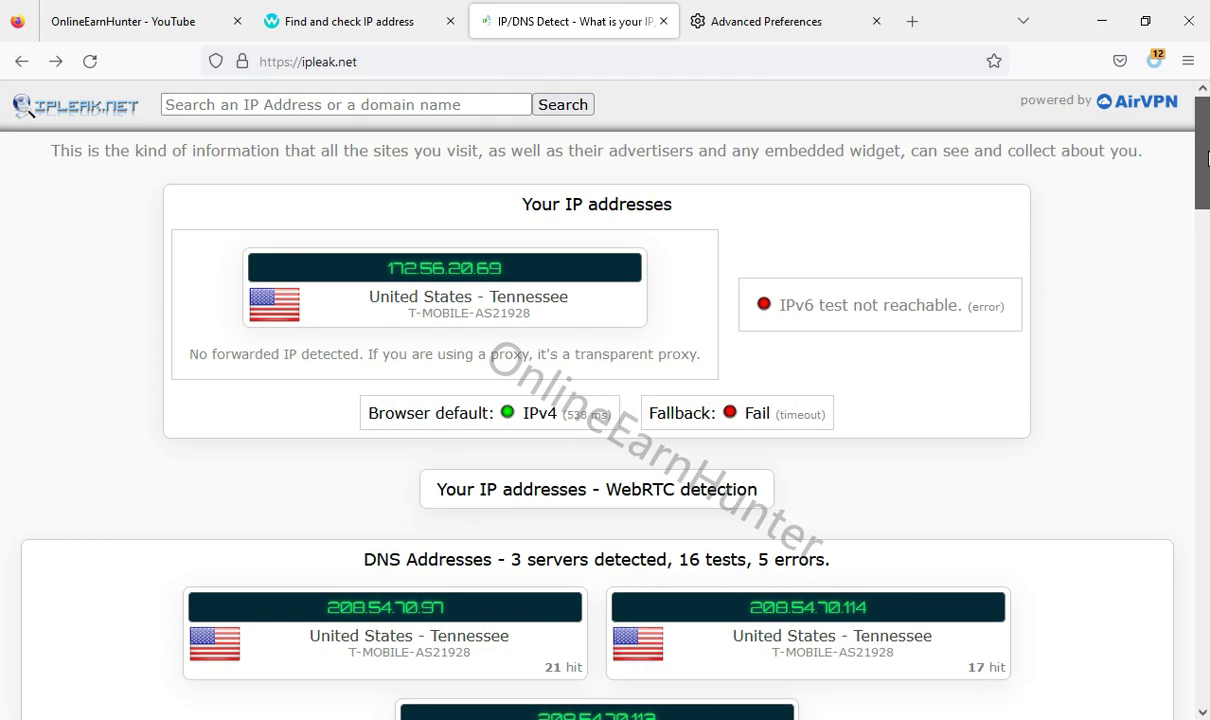
pyautogui.click(90, 61)
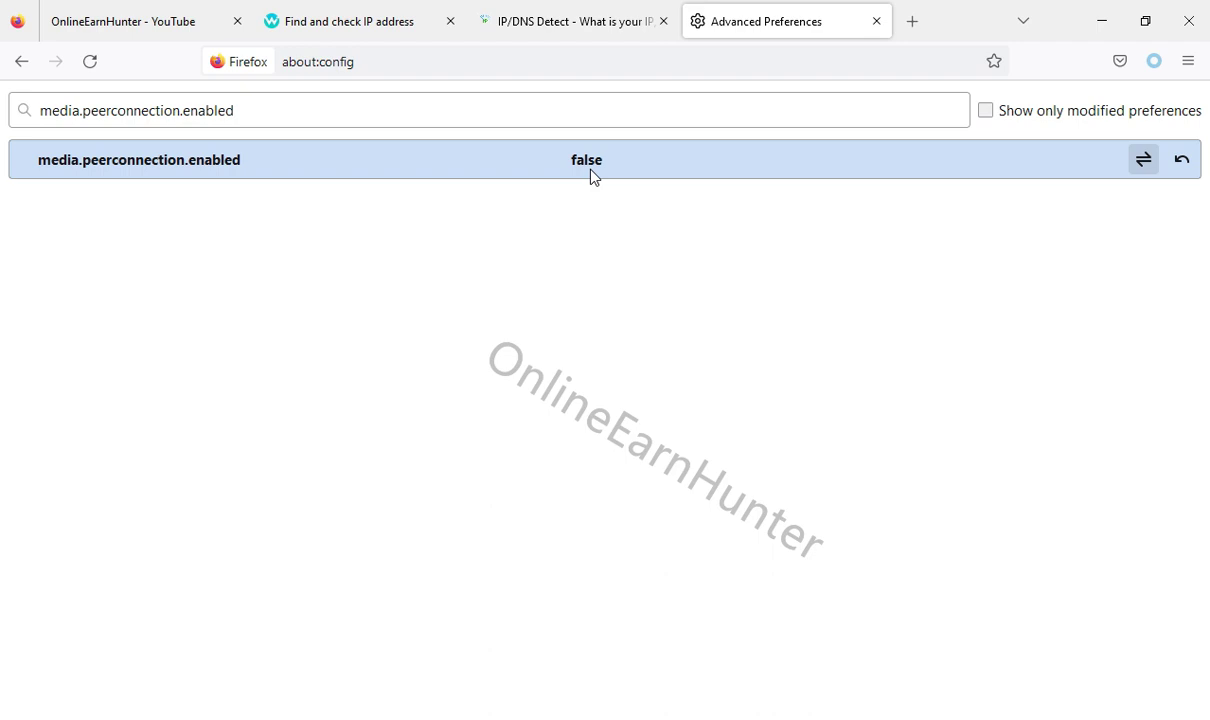
pyautogui.click(570, 14)
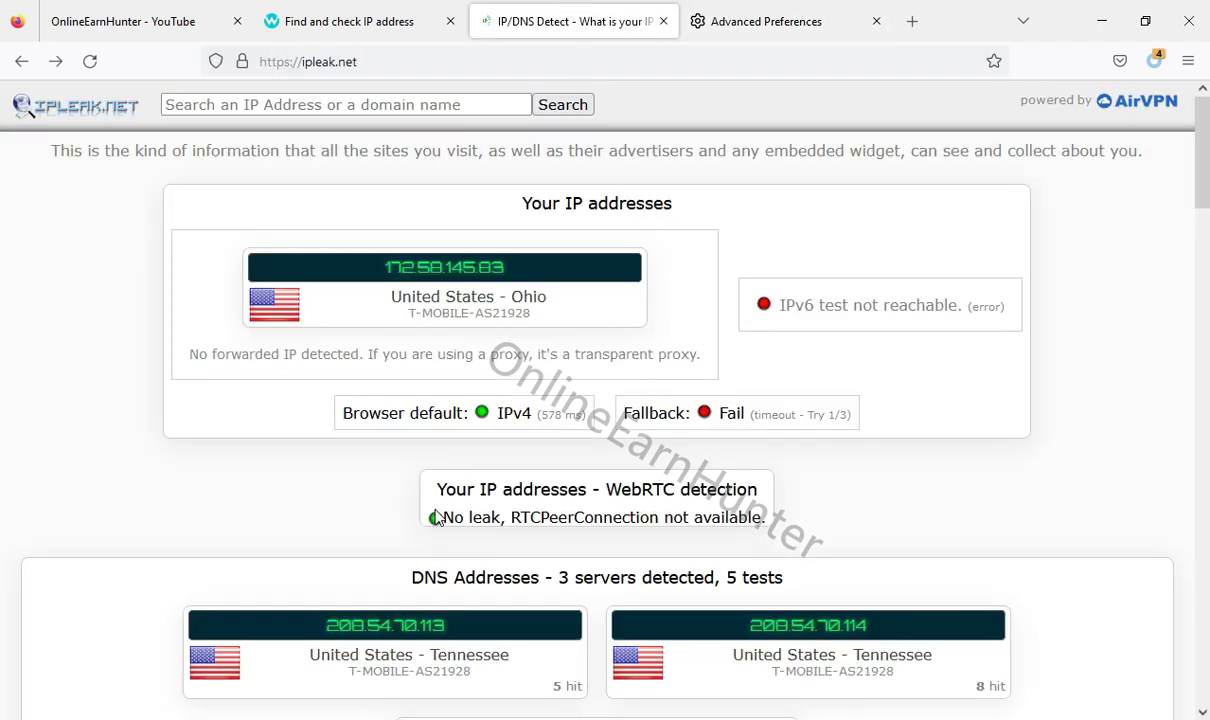
pyautogui.moveTo(433, 486)
pyautogui.mouseDown()
pyautogui.moveTo(771, 510)
pyautogui.moveTo(770, 533)
pyautogui.moveTo(503, 538)
pyautogui.mouseUp()
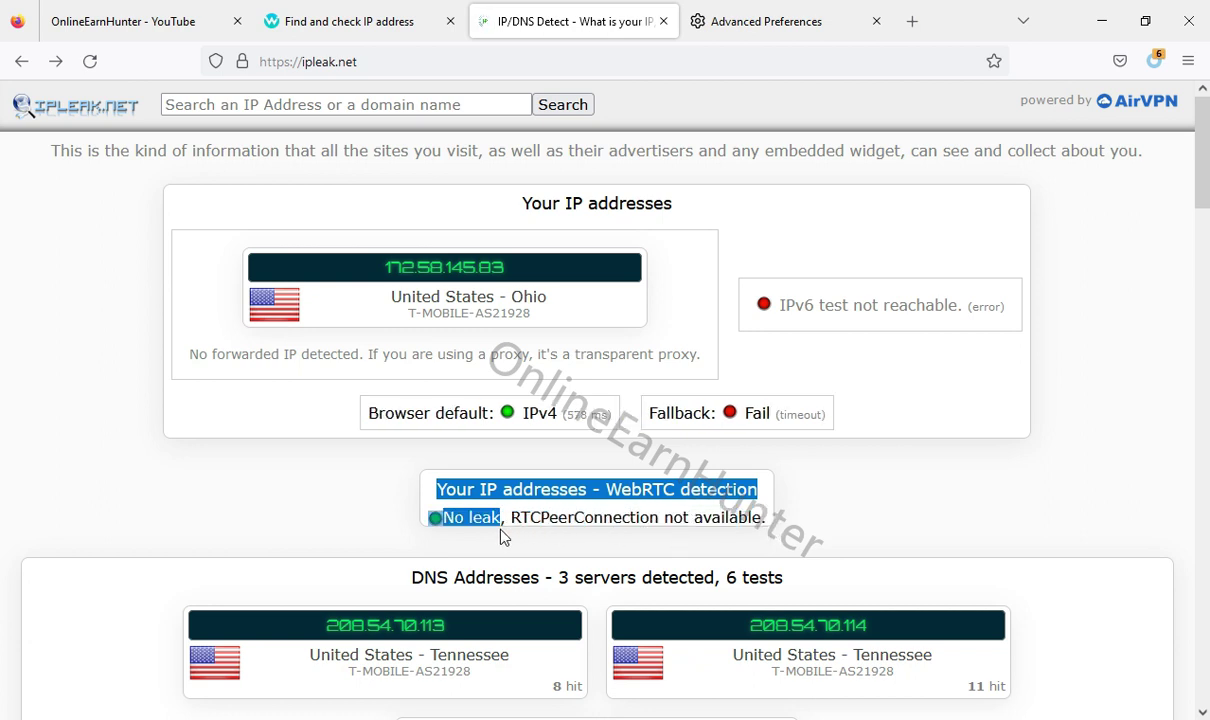
pyautogui.click(775, 512)
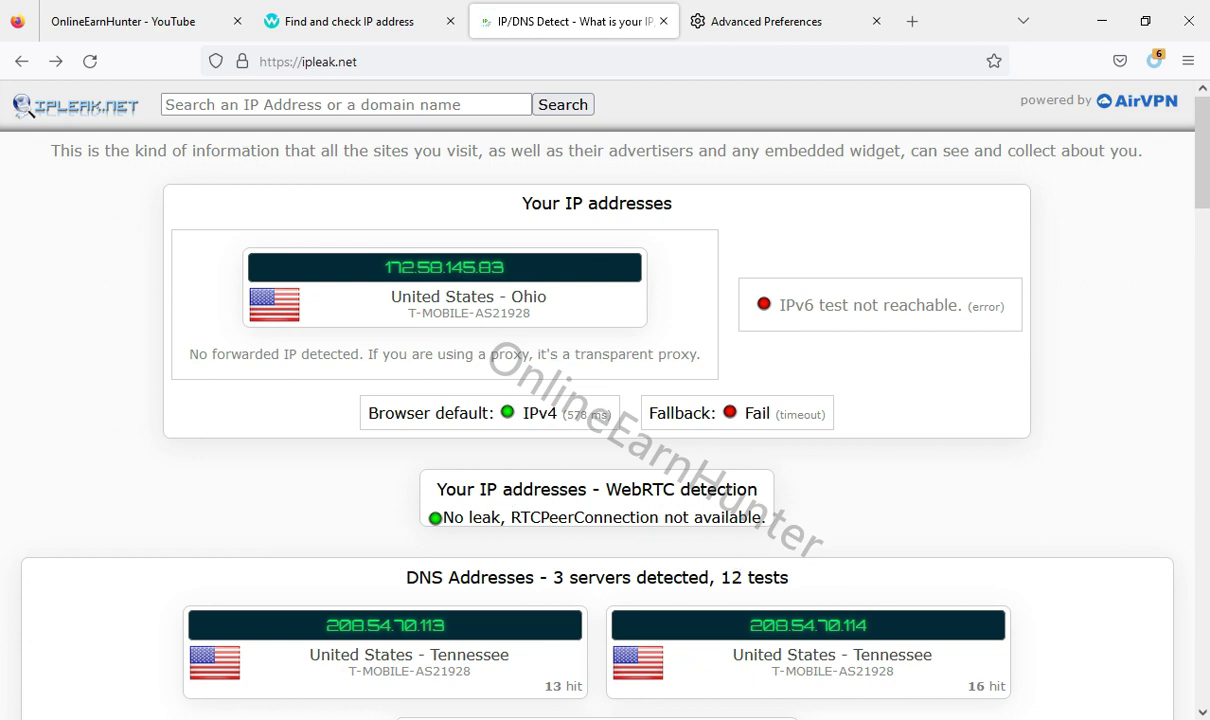
# Go to Add-ons and themes via the main menu and search add-ons for 'disable webrtc'.
pyautogui.click(1188, 61)
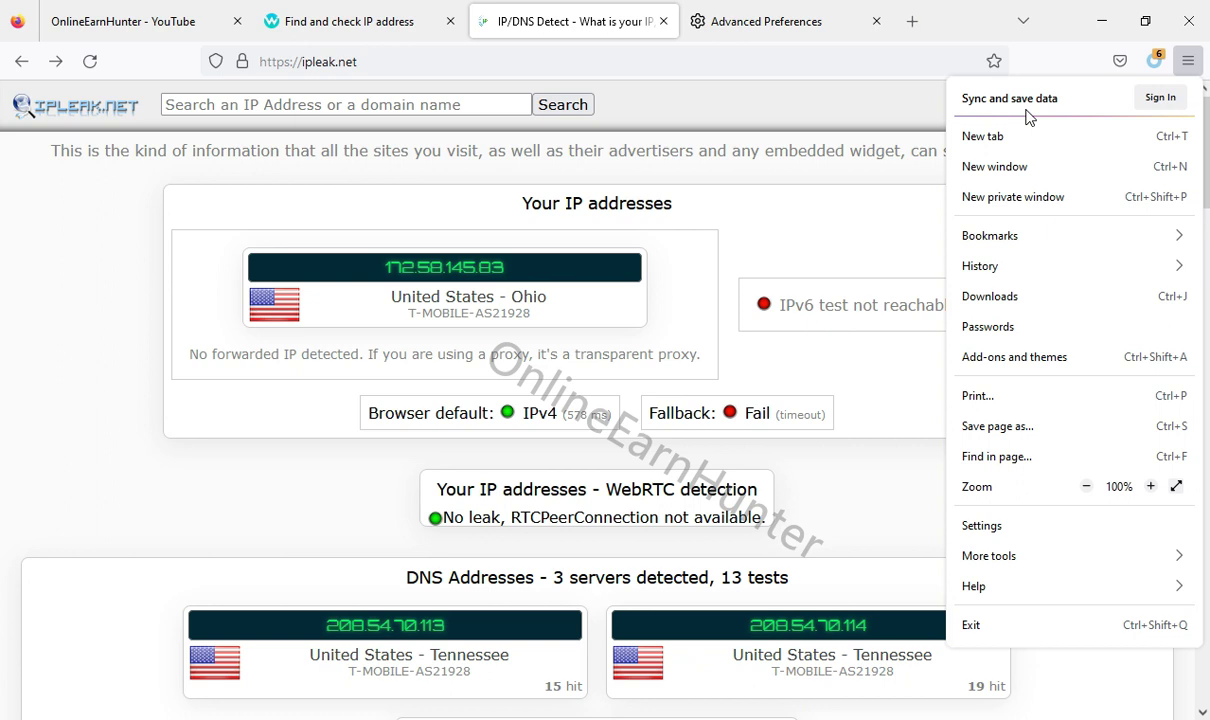
pyautogui.click(1189, 63)
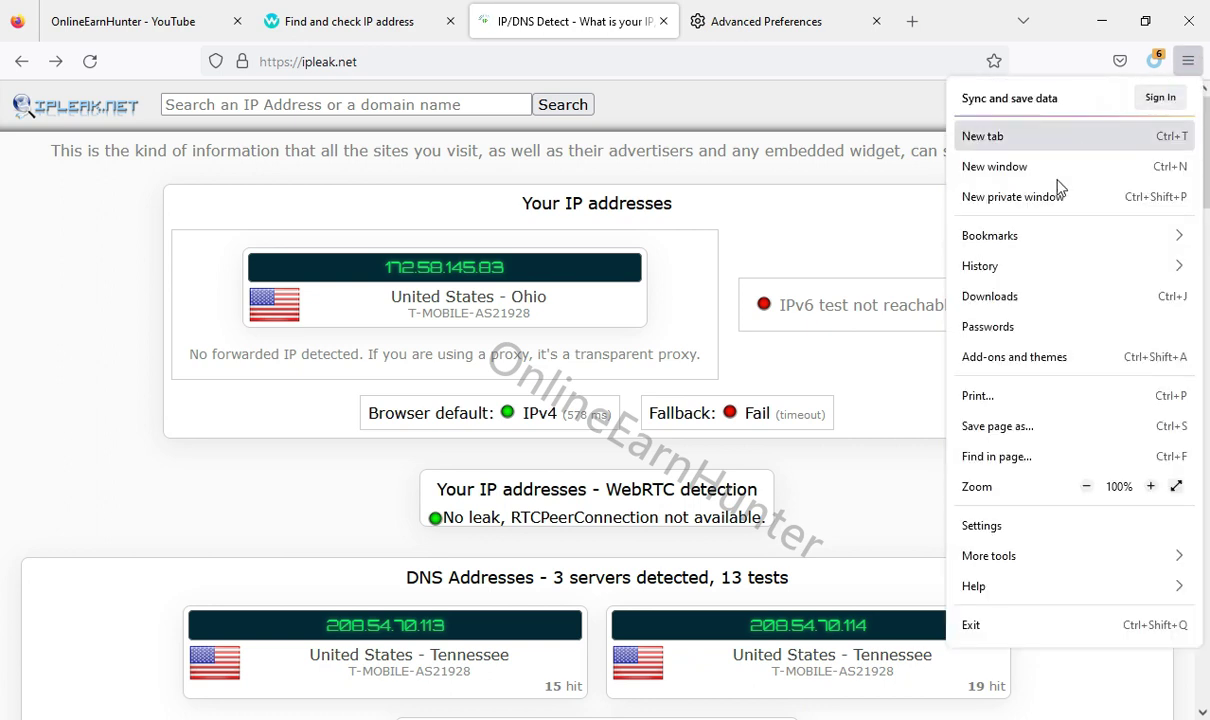
pyautogui.click(1010, 360)
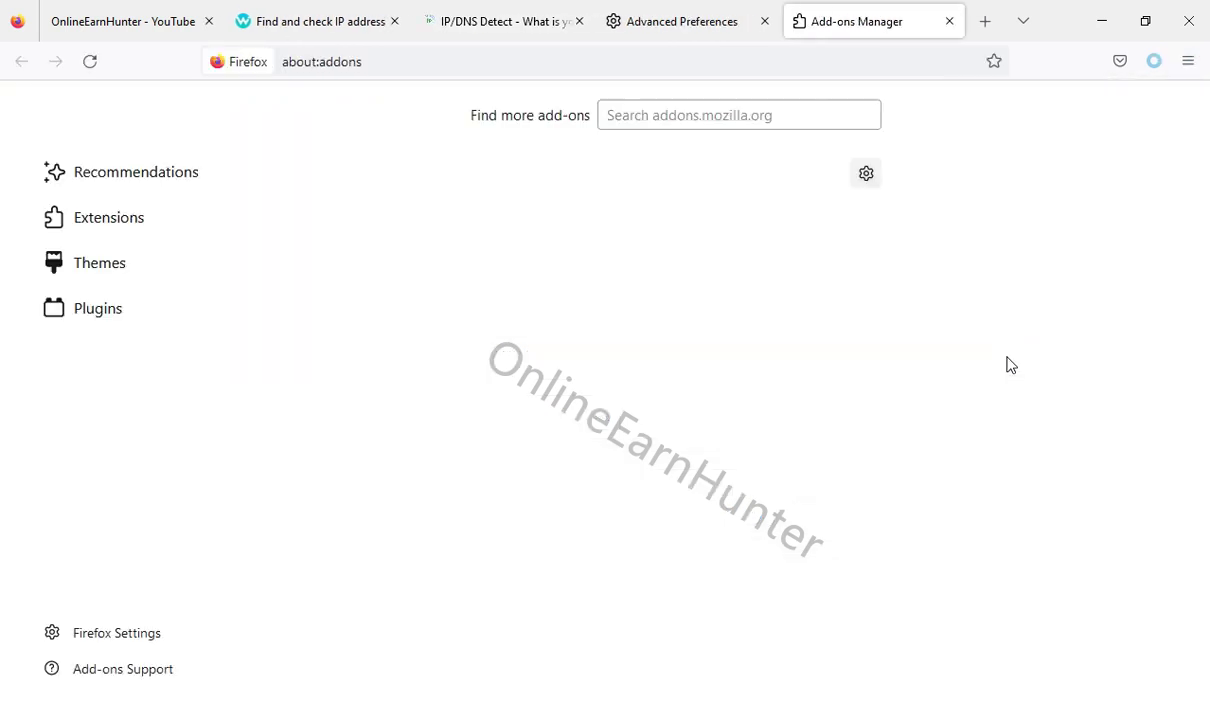
pyautogui.click(700, 117)
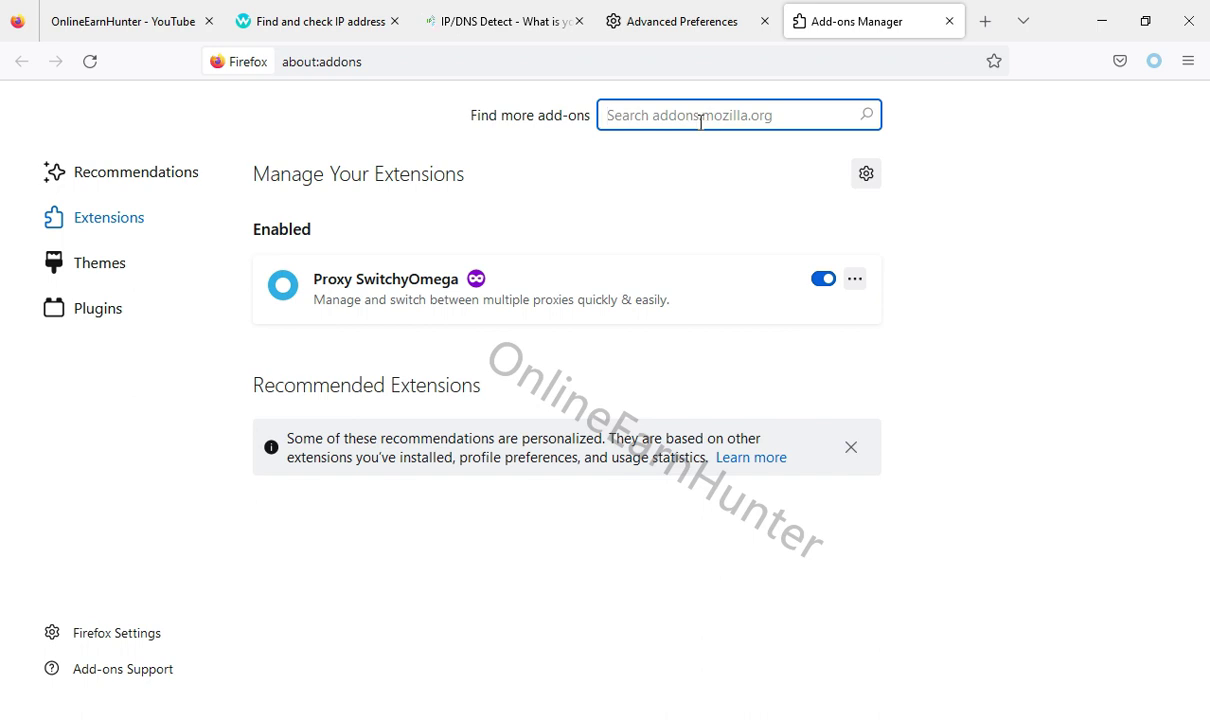
pyautogui.write('disa')
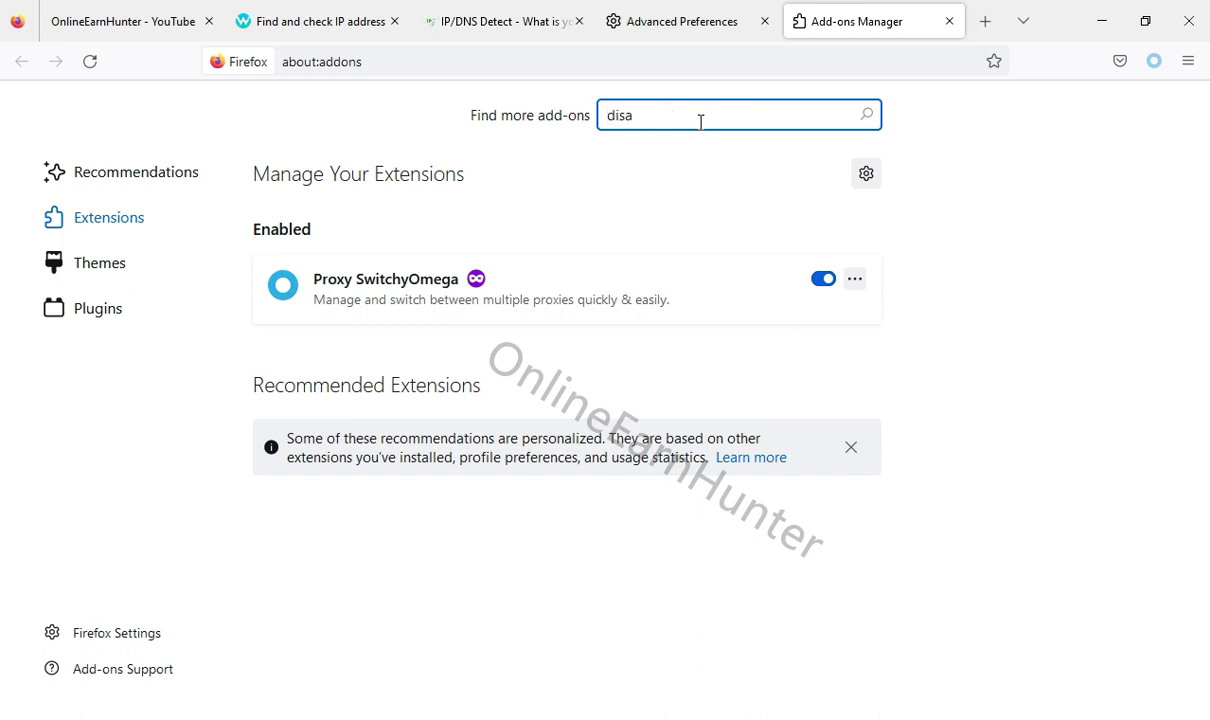
pyautogui.write('ble we')
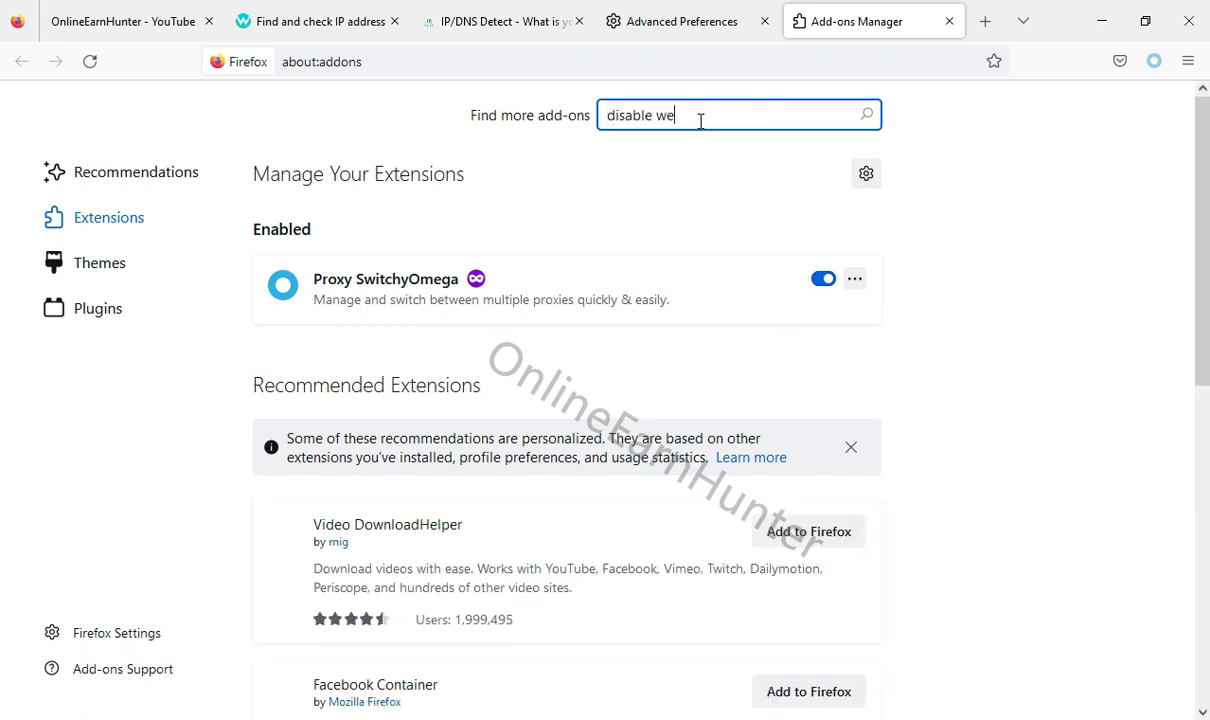
pyautogui.write('brtc')
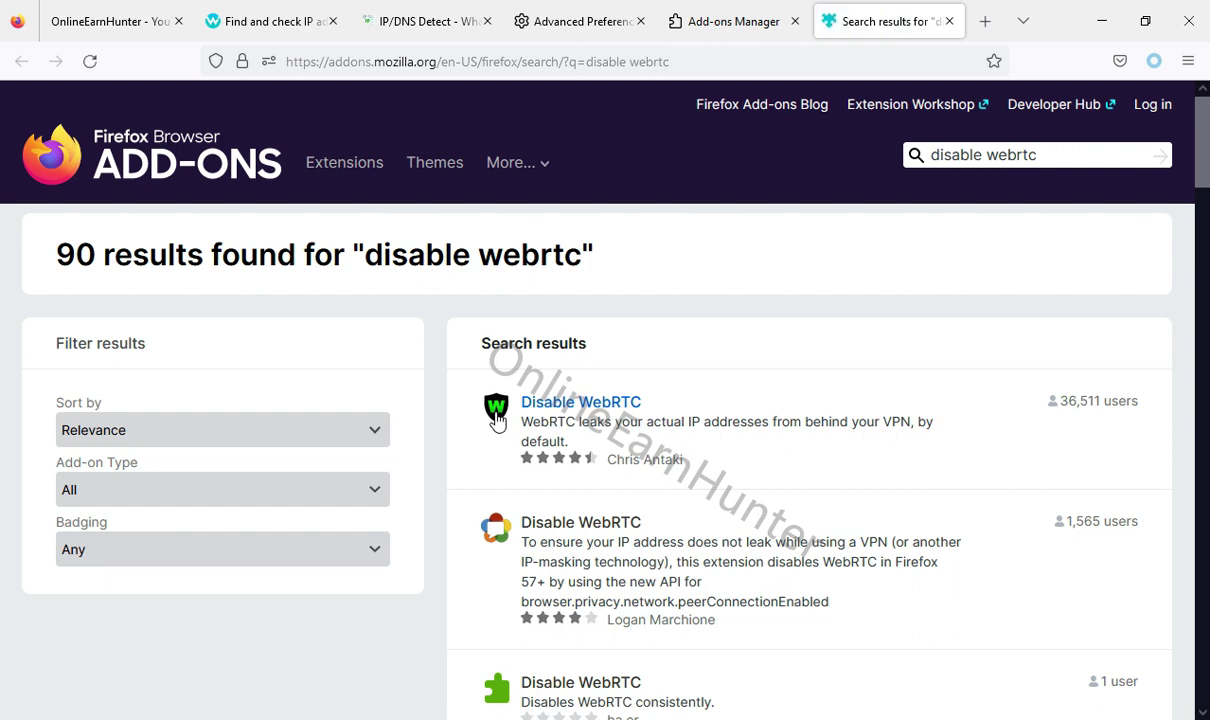
# Add the Disable WebRTC extension to Firefox with Allow in Private Windows enabled.
pyautogui.click(584, 409)
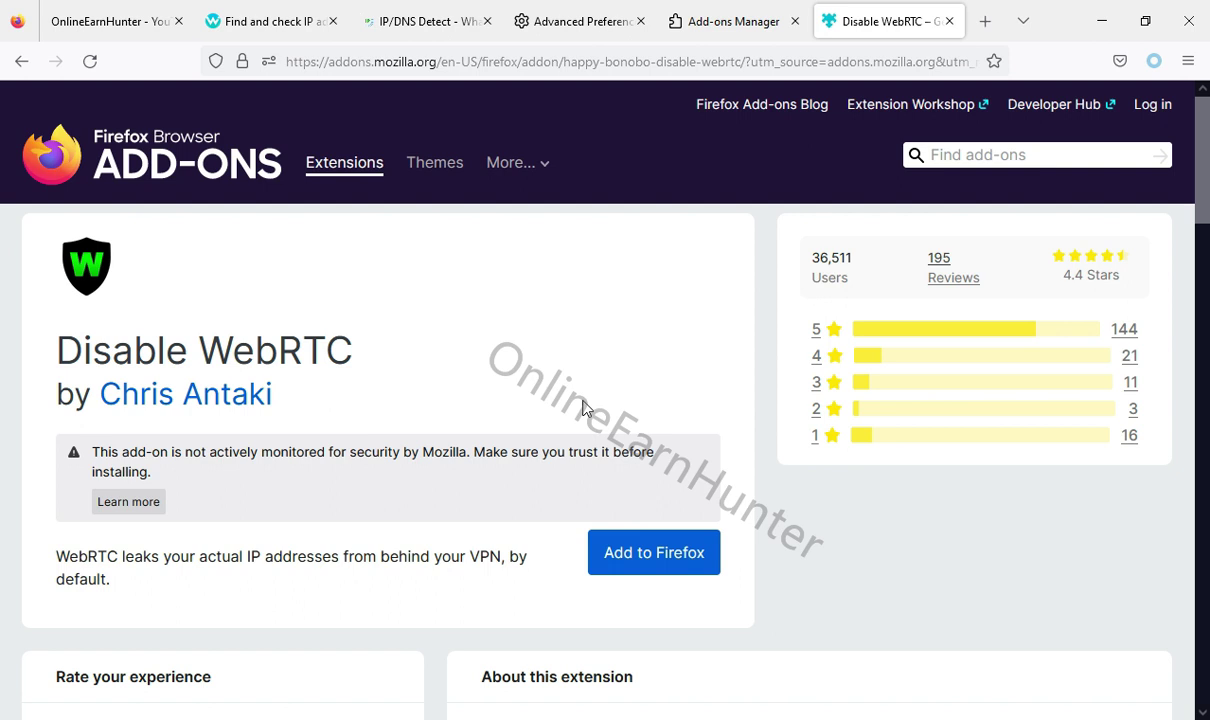
pyautogui.click(660, 563)
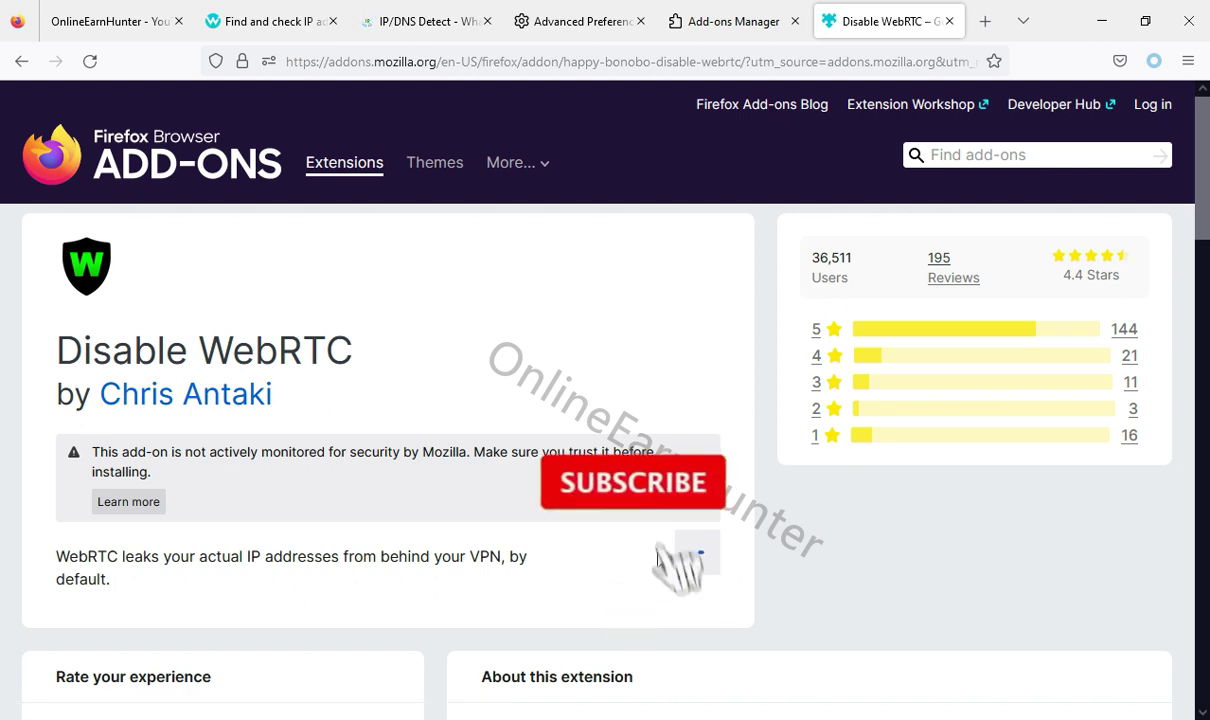
pyautogui.click(546, 194)
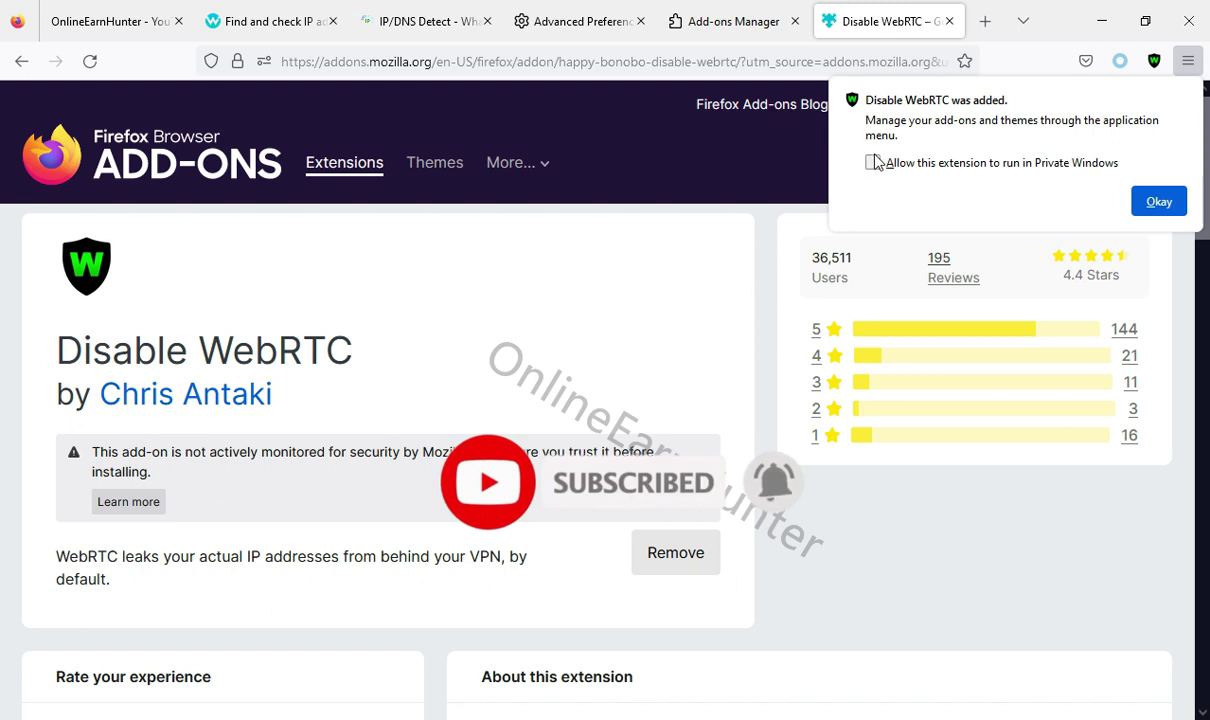
pyautogui.click(873, 163)
pyautogui.click(1150, 201)
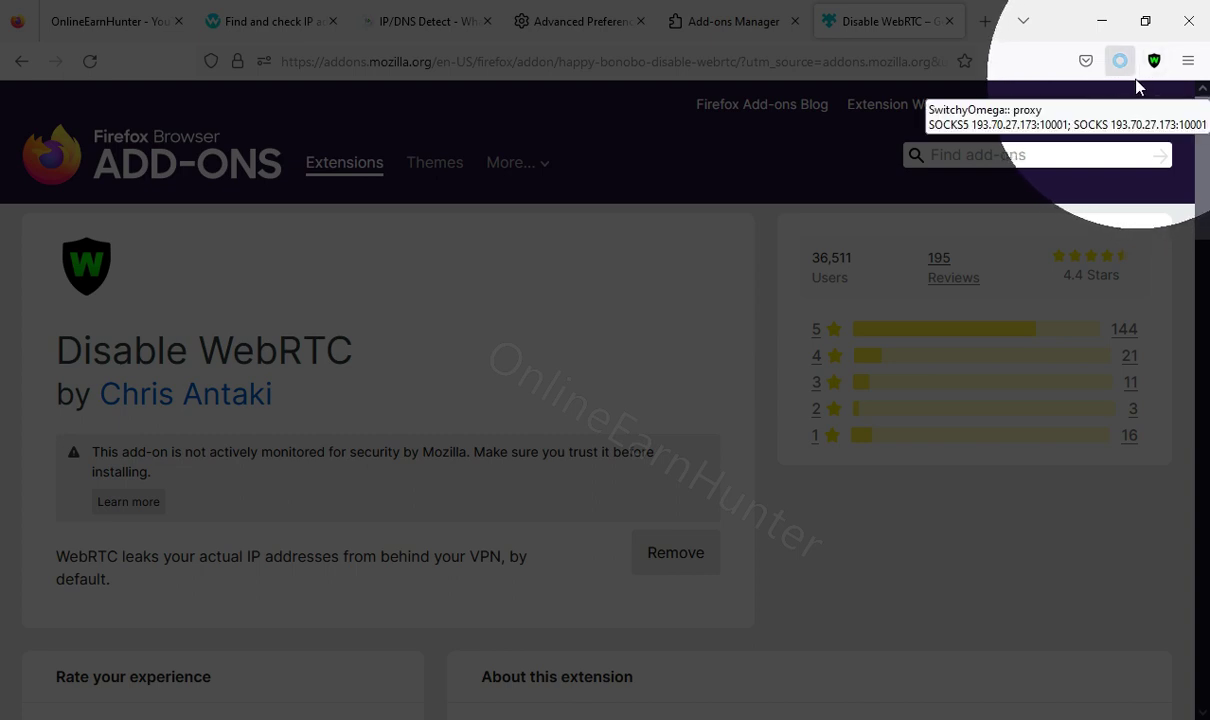
# Toggle the Disable WebRTC toolbar shield several times, leaving it red (off).
pyautogui.click(1154, 61)
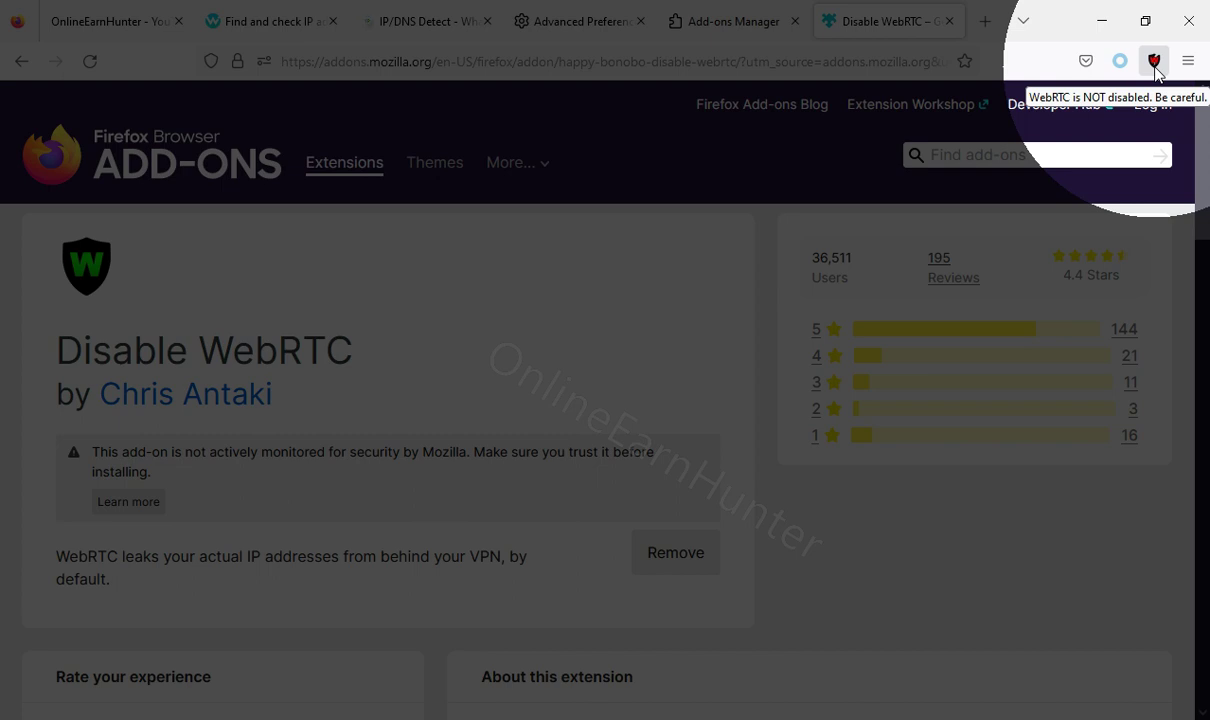
pyautogui.click(1155, 62)
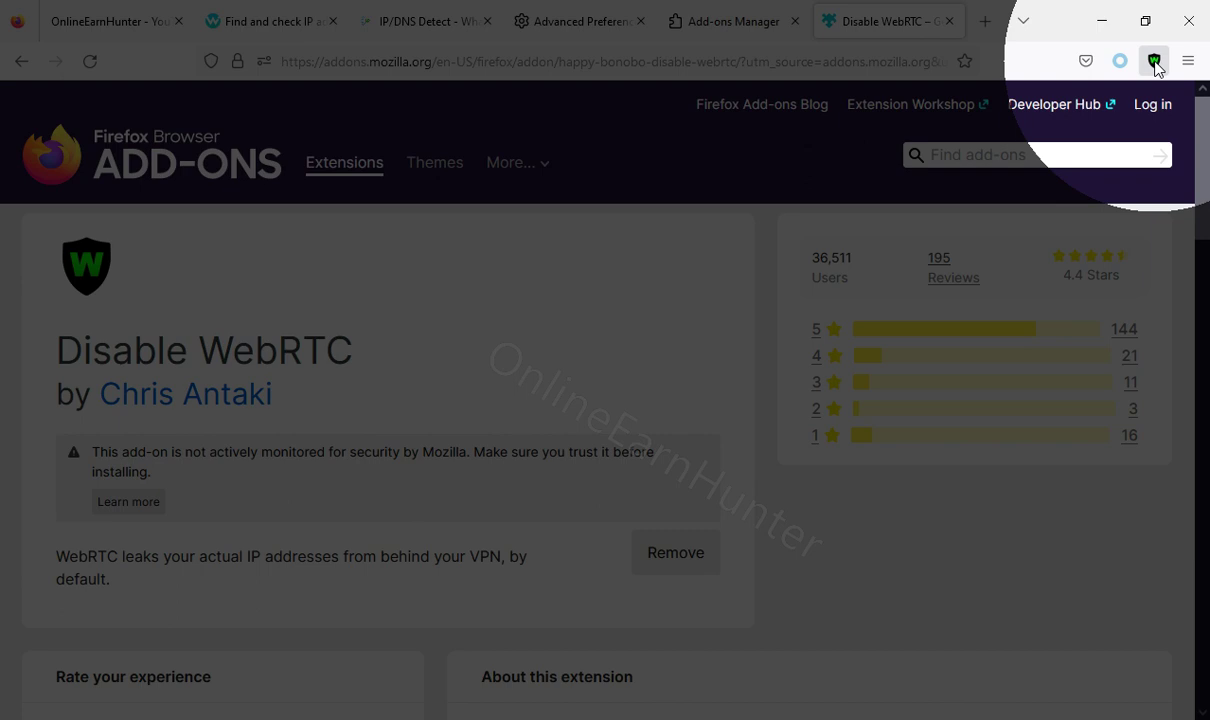
pyautogui.click(1155, 62)
pyautogui.click(1155, 62)
pyautogui.click(1153, 63)
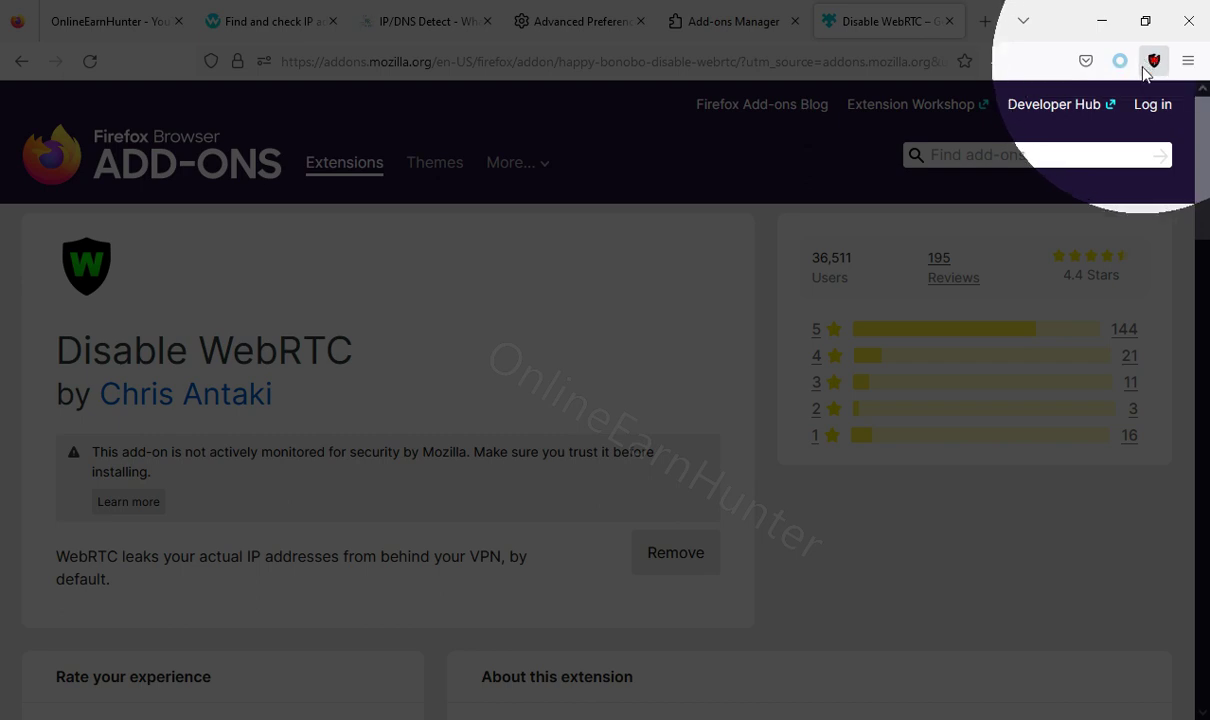